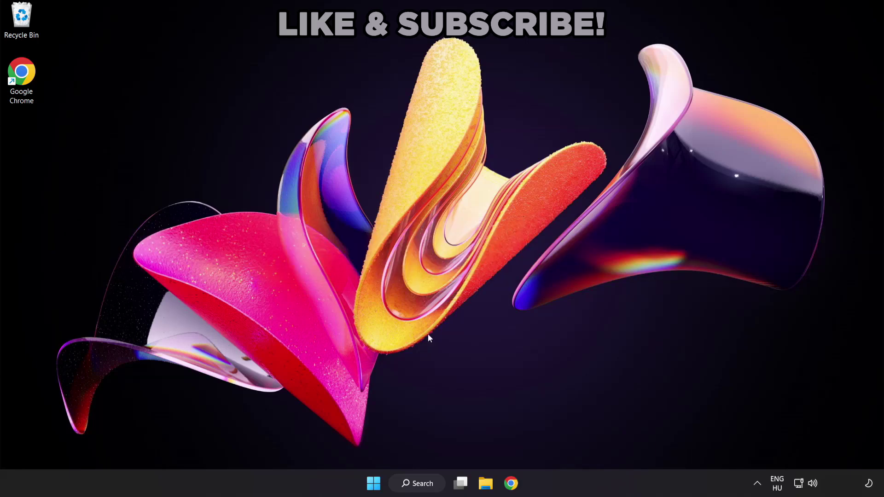
- Search Windows for 'device manager' so Device Manager appears as the best match
{"action": "left_click", "coordinate": [428, 489]}
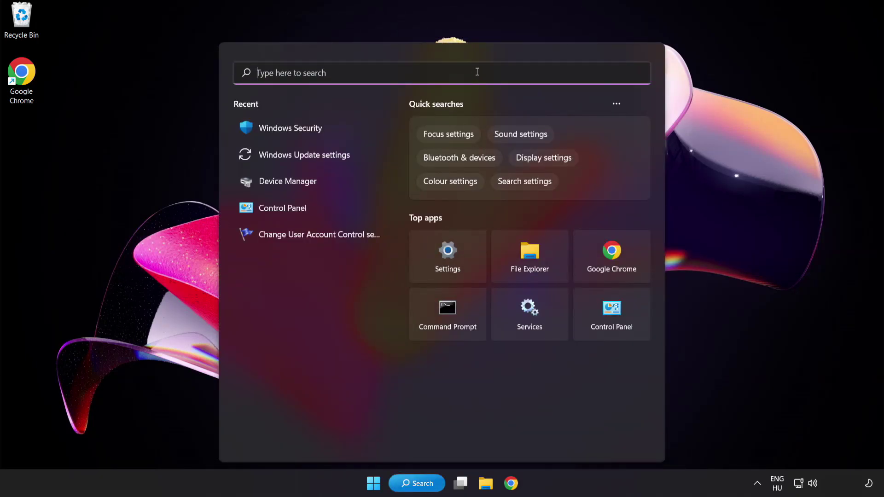
{"action": "type", "text": "device manag"}
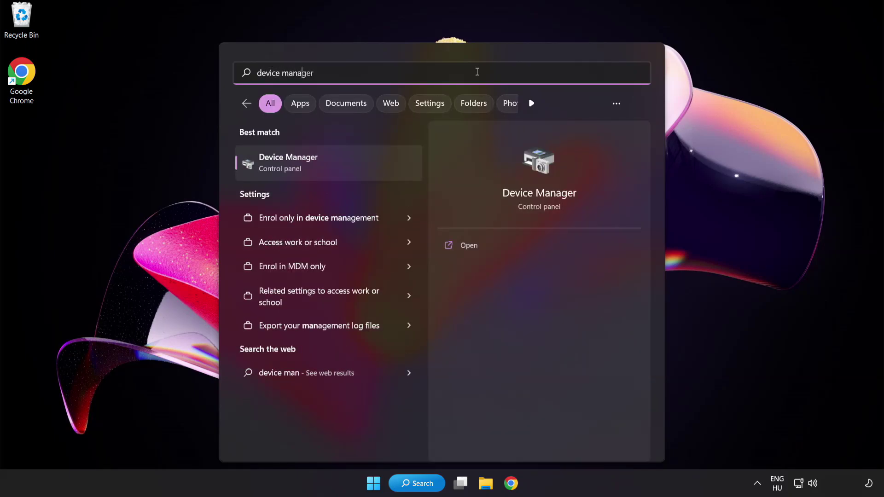
{"action": "type", "text": "er"}
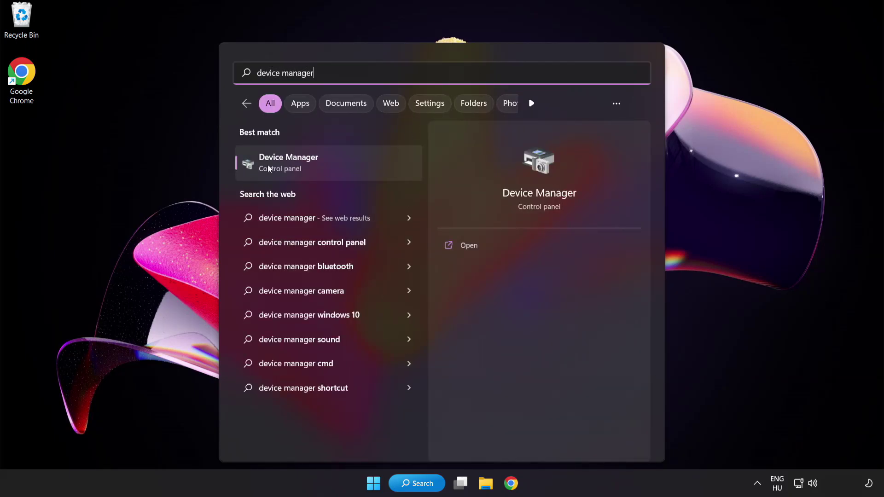
- Open Device Manager, expand Display adapters and bring up the VMware SVGA 3D adapter's actions
{"action": "left_click", "coordinate": [354, 169]}
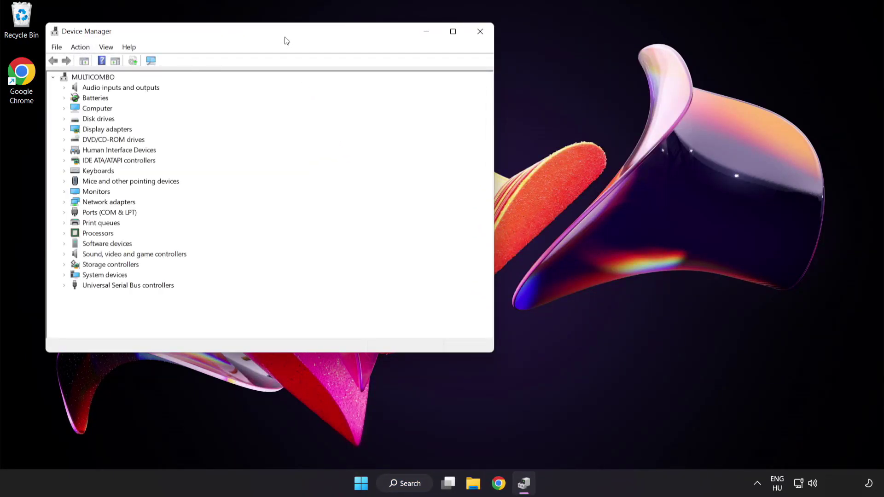
{"action": "left_click_drag", "start_coordinate": [286, 39], "coordinate": [434, 92]}
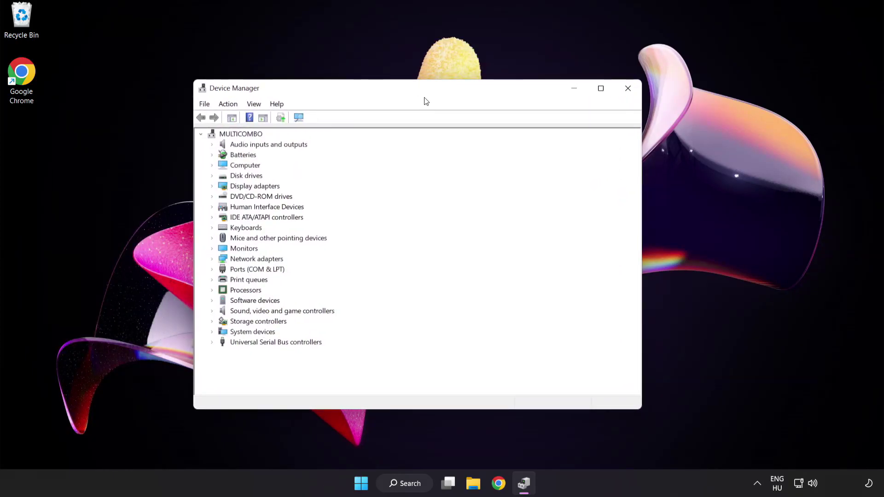
{"action": "left_click", "coordinate": [275, 186]}
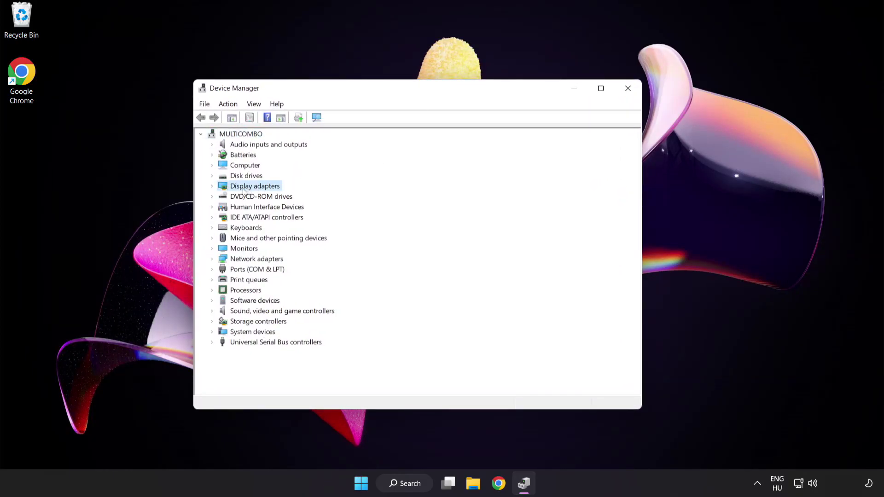
{"action": "left_click", "coordinate": [213, 187]}
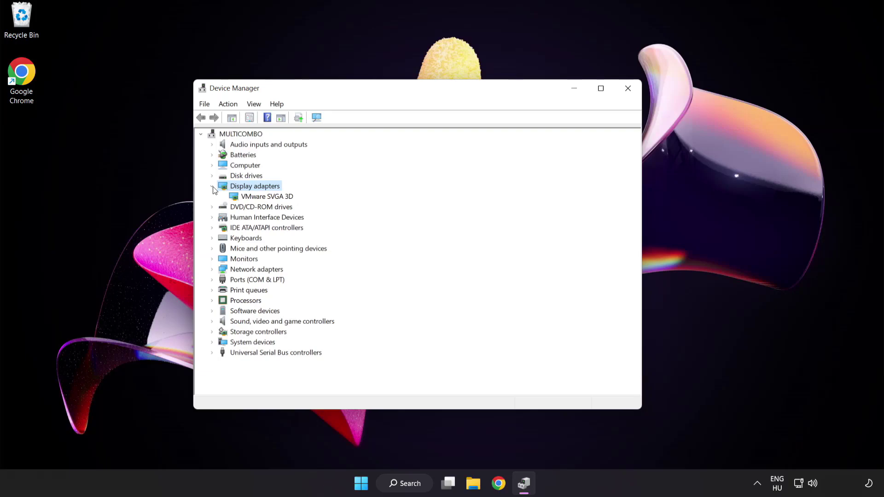
{"action": "left_click", "coordinate": [247, 198]}
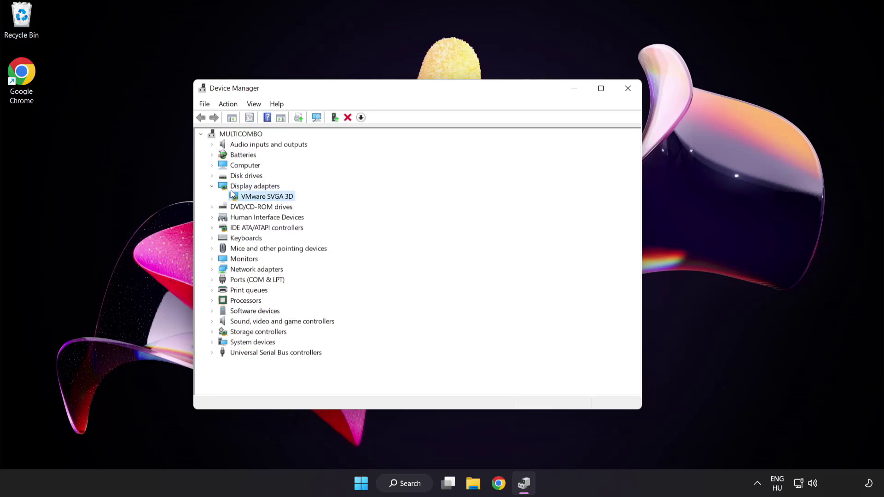
{"action": "right_click", "coordinate": [260, 198]}
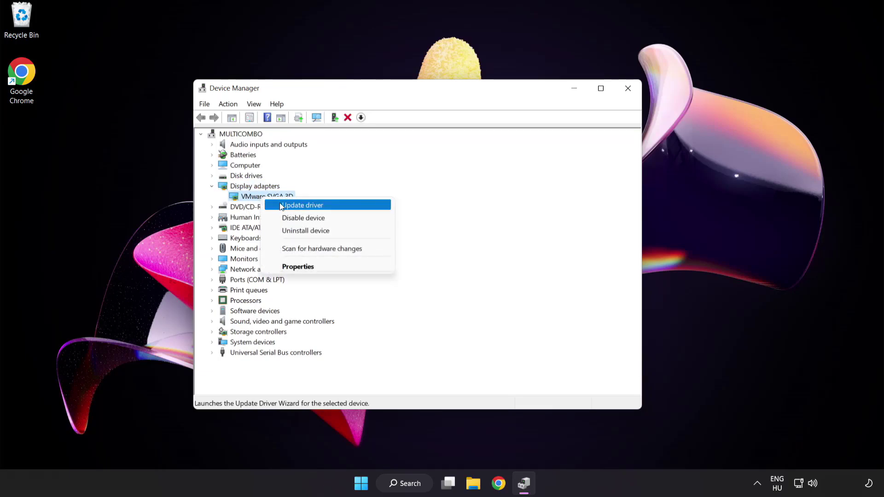
- Search automatically for a VMware SVGA 3D driver, find it current, and close Device Manager
{"action": "left_click", "coordinate": [343, 205]}
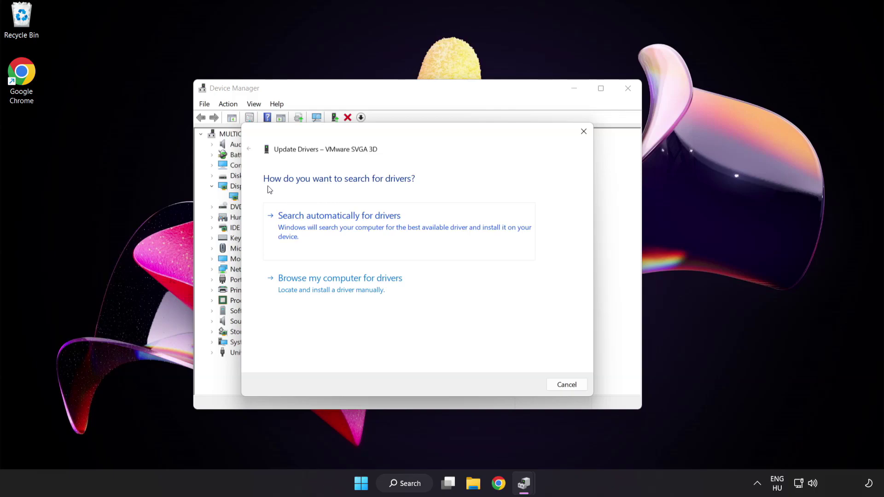
{"action": "left_click", "coordinate": [386, 229]}
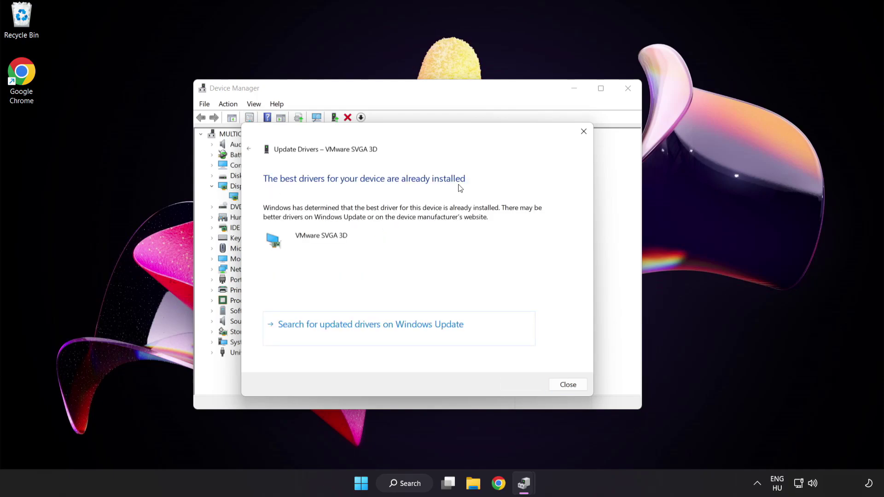
{"action": "left_click", "coordinate": [565, 386]}
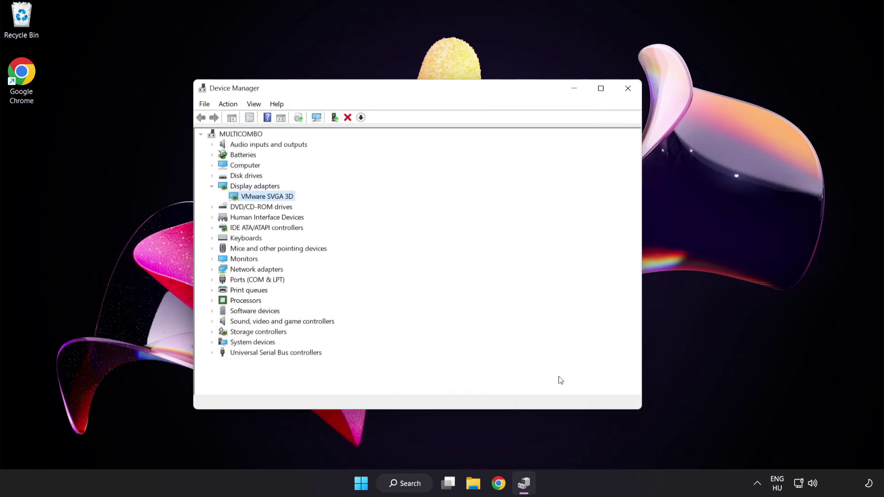
{"action": "left_click", "coordinate": [627, 88]}
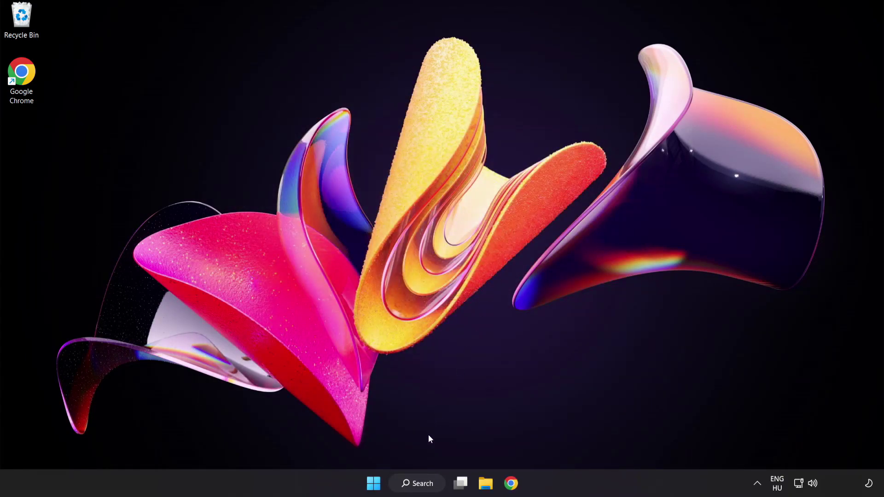
- Search Windows for 'update' to bring up Windows Update settings
{"action": "left_click", "coordinate": [429, 488]}
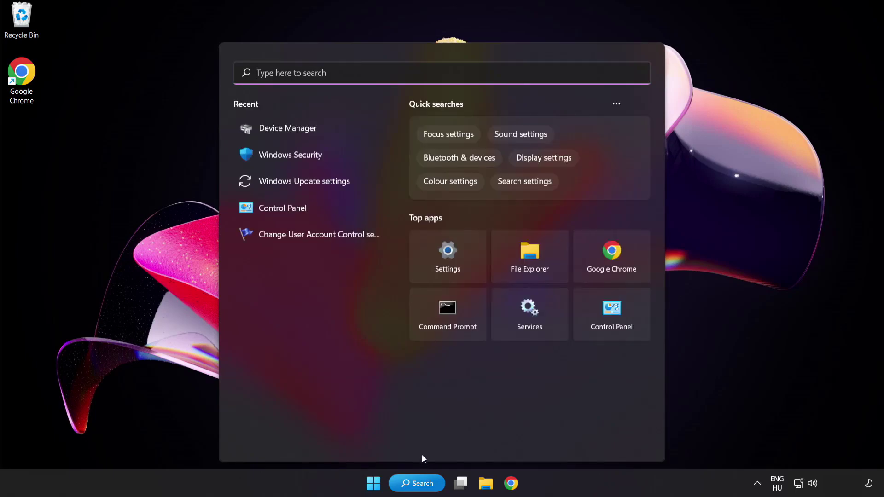
{"action": "type", "text": "update"}
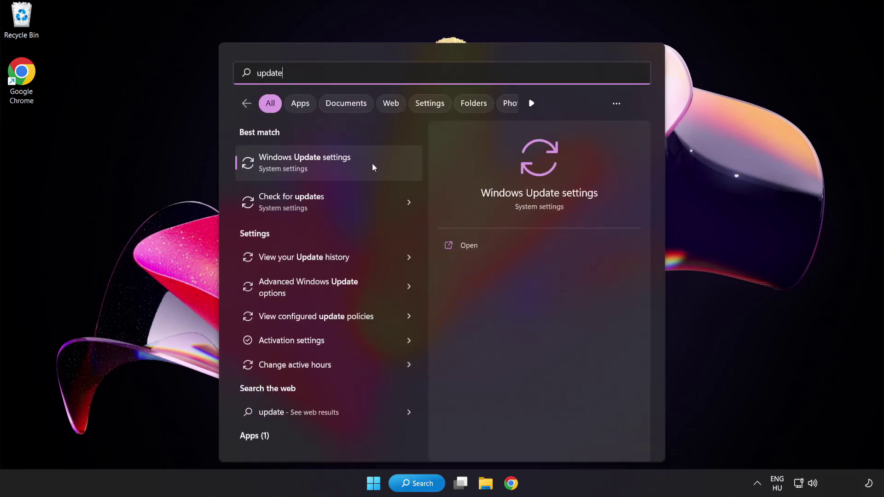
- Check Windows Update for new updates, confirm it is up to date, and close Settings
{"action": "left_click", "coordinate": [338, 170]}
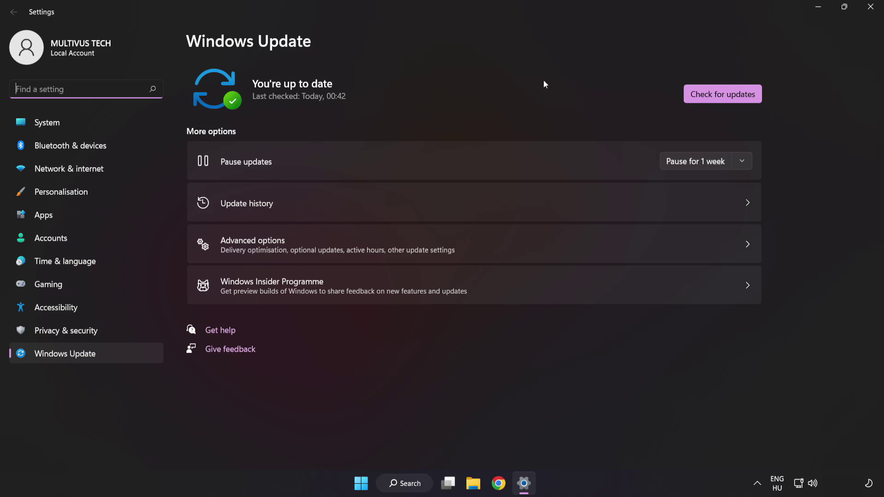
{"action": "left_click", "coordinate": [720, 101]}
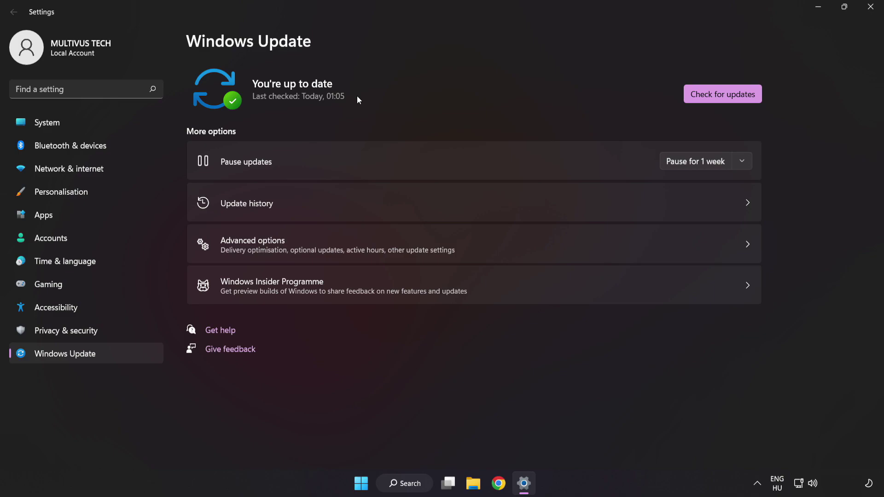
{"action": "left_click", "coordinate": [869, 7]}
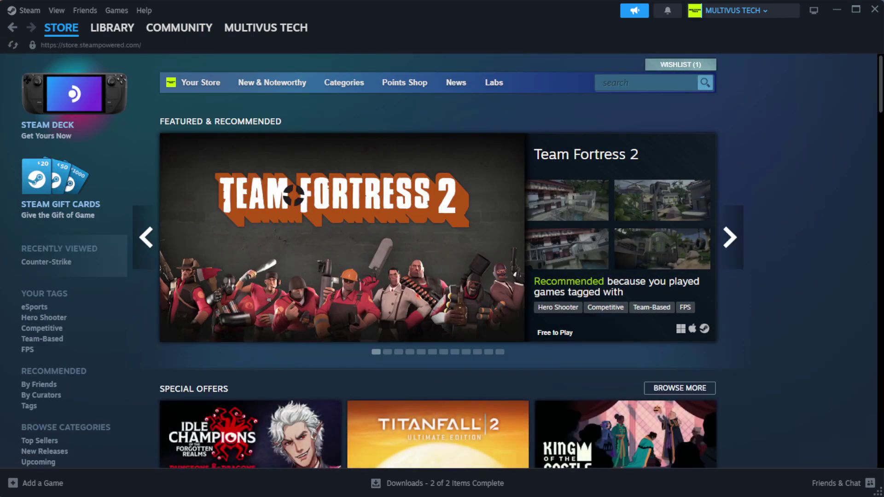
- Go to Steam's Library Home and bring up the options for YOUR NOT WORKING GAME
{"action": "mouse_move", "coordinate": [112, 35]}
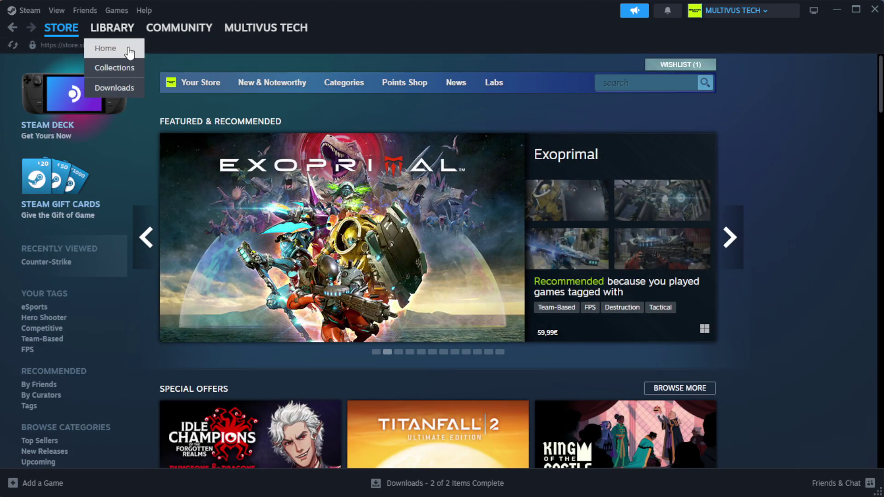
{"action": "left_click", "coordinate": [127, 49]}
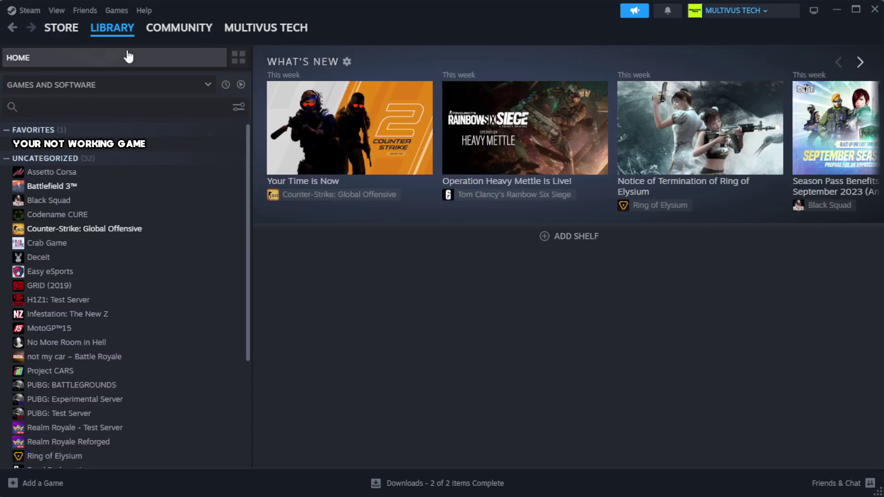
{"action": "right_click", "coordinate": [219, 151]}
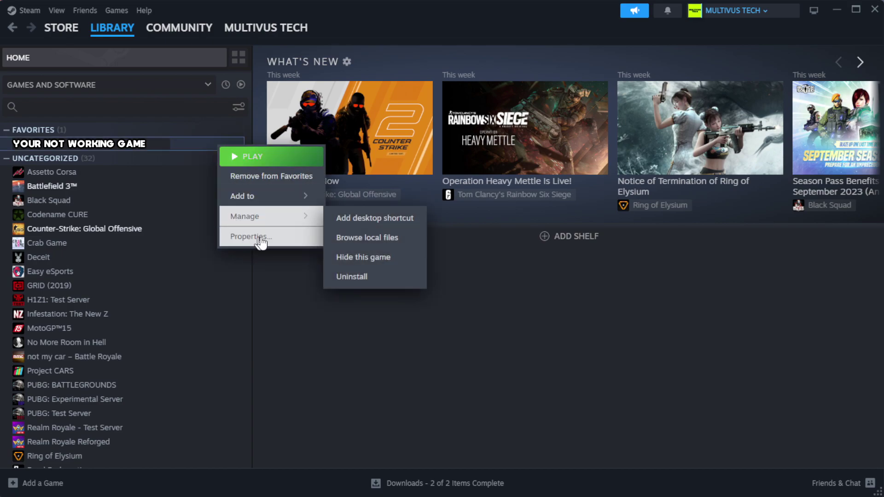
- Verify the game's files under Properties > Installed Files, validating all 1039 files
{"action": "left_click", "coordinate": [279, 239]}
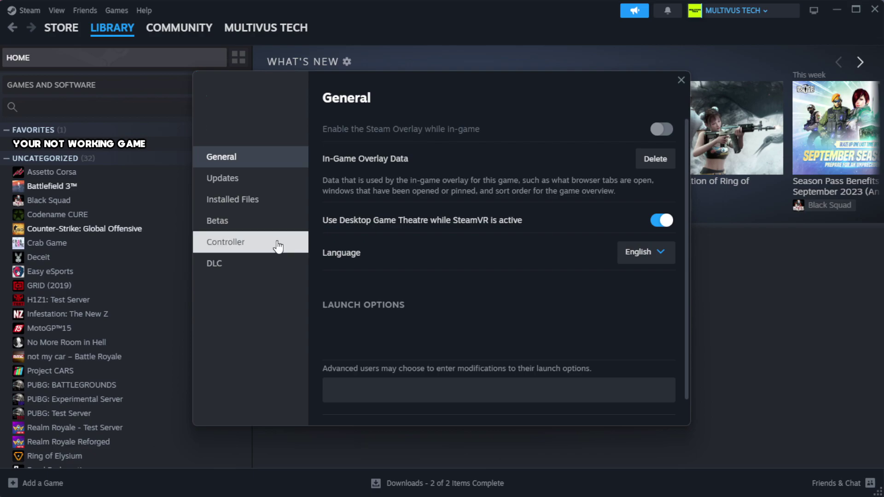
{"action": "left_click", "coordinate": [267, 220]}
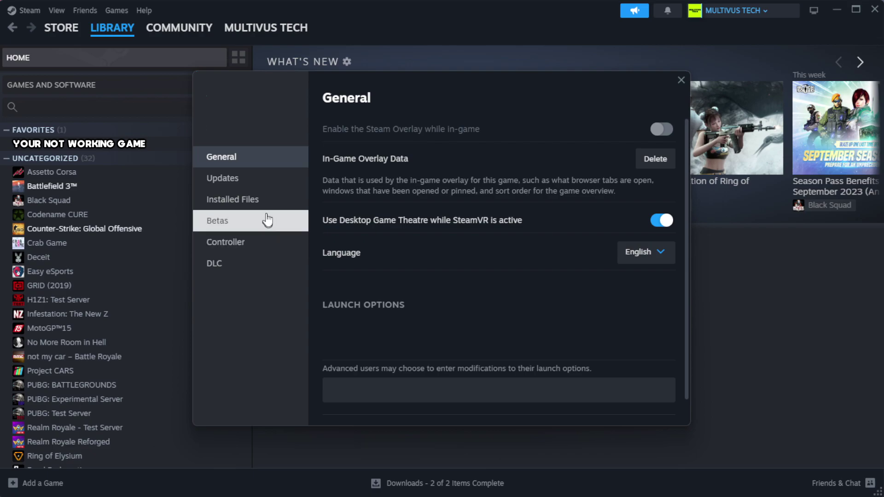
{"action": "left_click", "coordinate": [290, 210]}
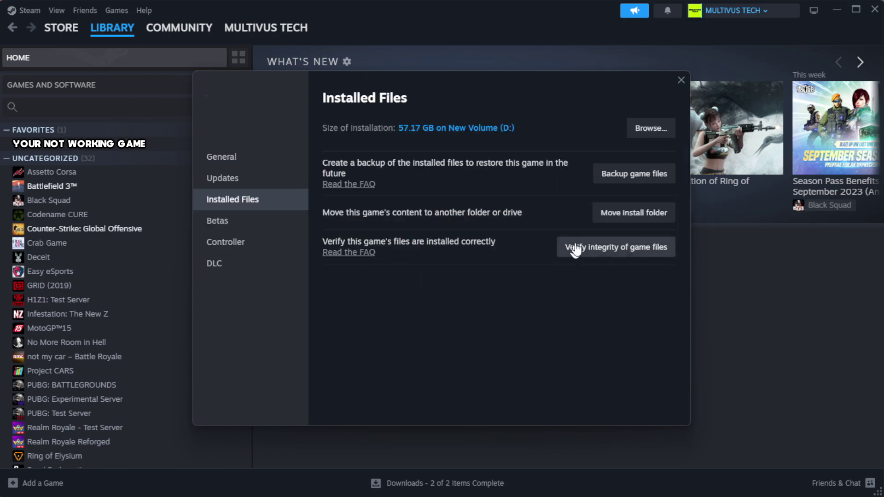
{"action": "left_click", "coordinate": [621, 251]}
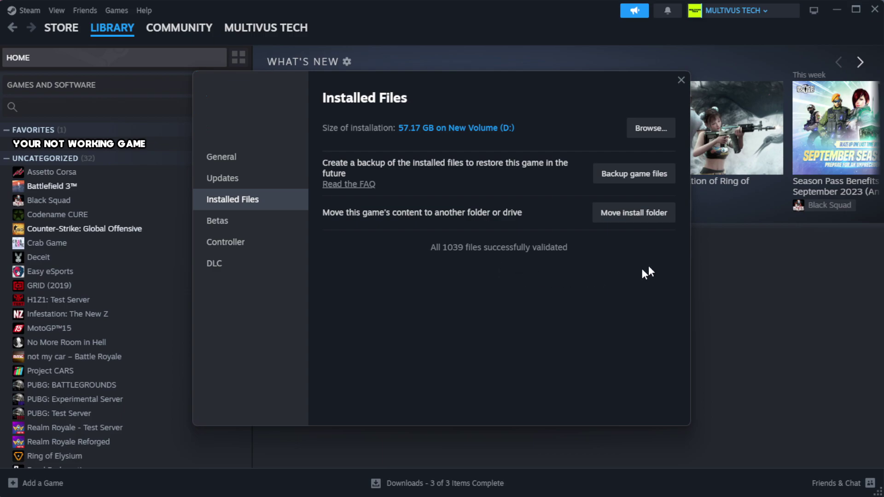
- Open the game's install folder and the Properties dialog of the YOUR NOT WORKING GAME shortcut
{"action": "left_click", "coordinate": [650, 134]}
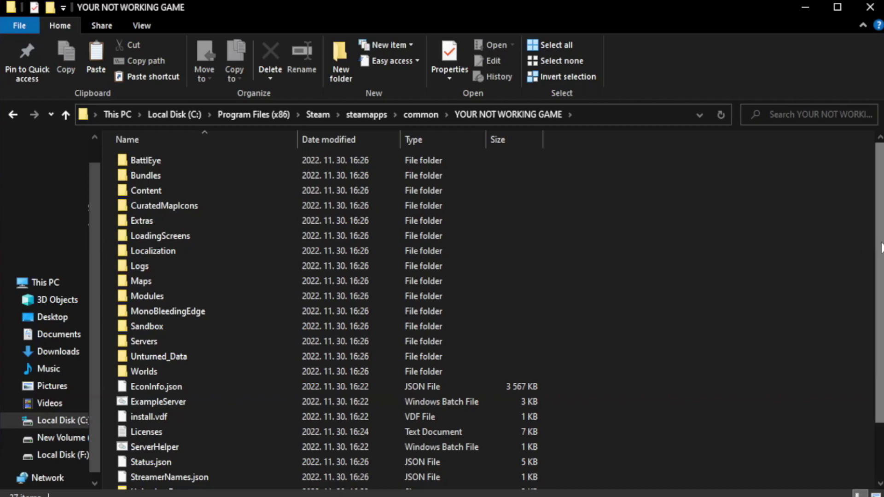
{"action": "scroll", "coordinate": [881, 329], "scroll_direction": "down", "scroll_amount": 2}
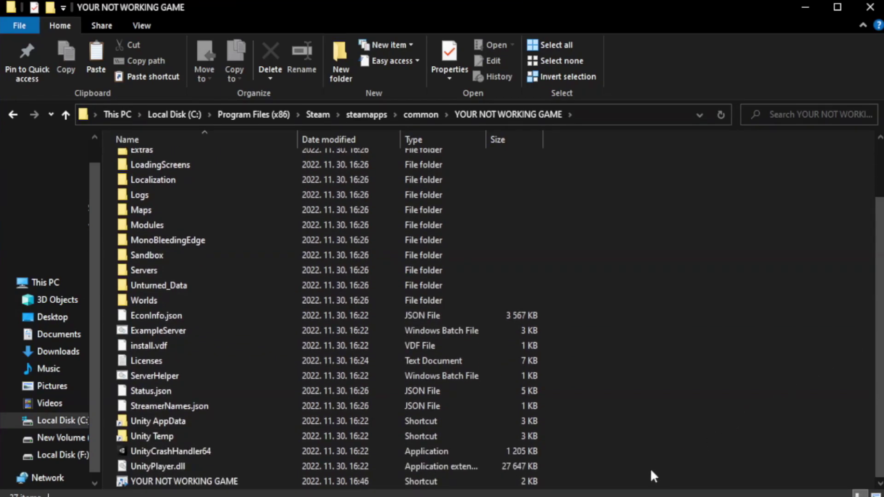
{"action": "left_click", "coordinate": [318, 482]}
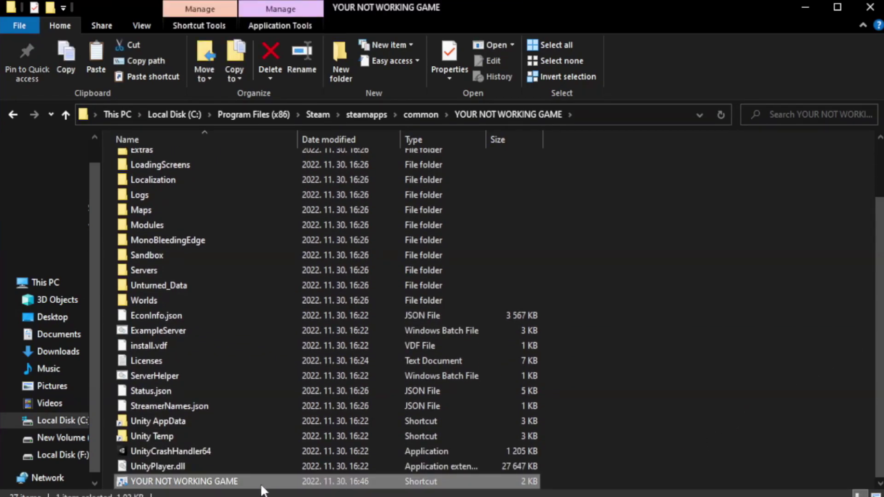
{"action": "right_click", "coordinate": [296, 482]}
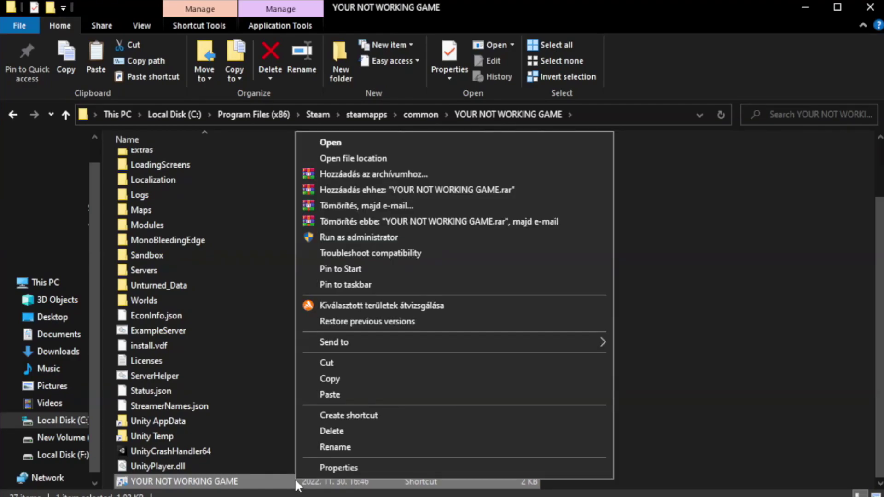
{"action": "left_click", "coordinate": [450, 465]}
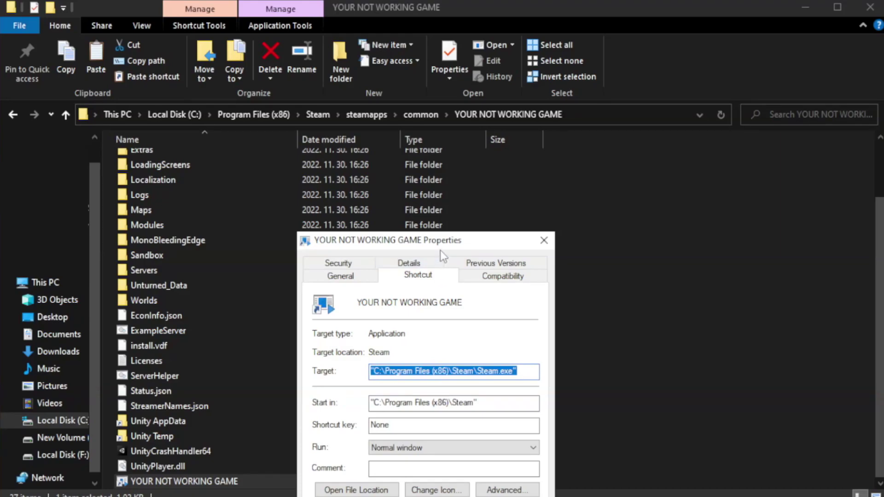
{"action": "left_click_drag", "start_coordinate": [440, 250], "coordinate": [444, 90]}
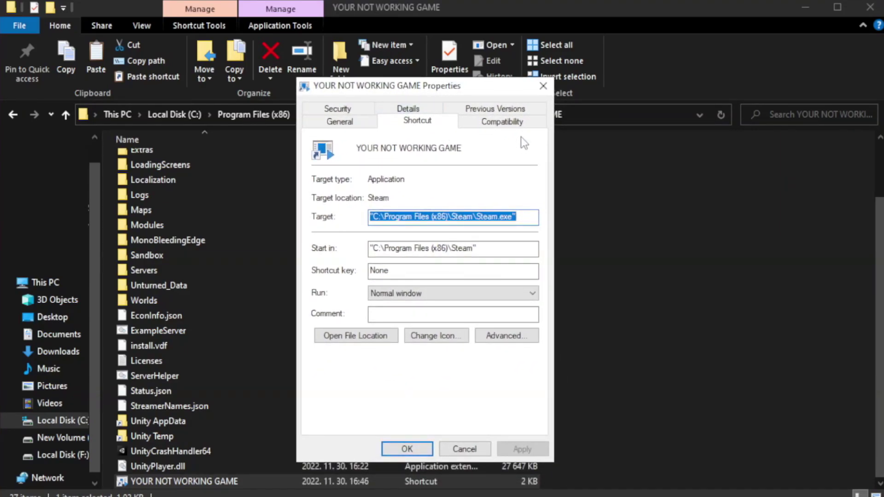
- Set the shortcut to Windows 8 compatibility, run as administrator, fullscreen optimizations off, and apply
{"action": "left_click", "coordinate": [498, 124]}
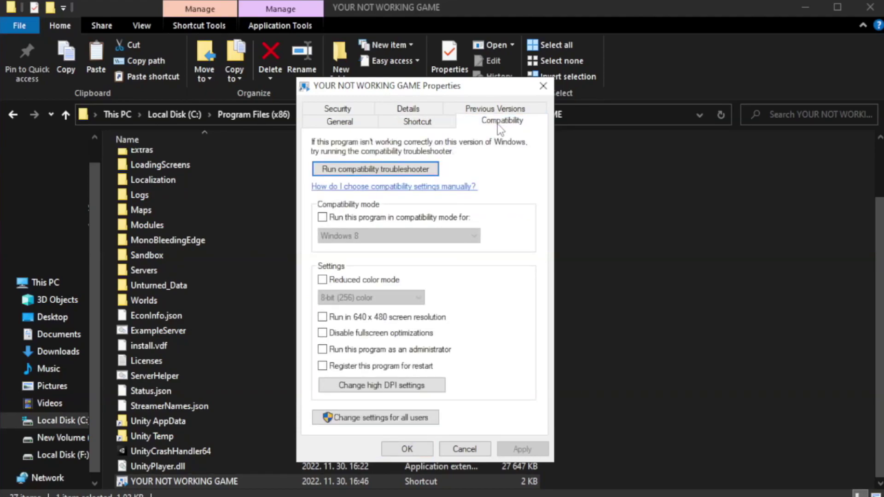
{"action": "left_click", "coordinate": [350, 221]}
{"action": "left_click", "coordinate": [387, 235]}
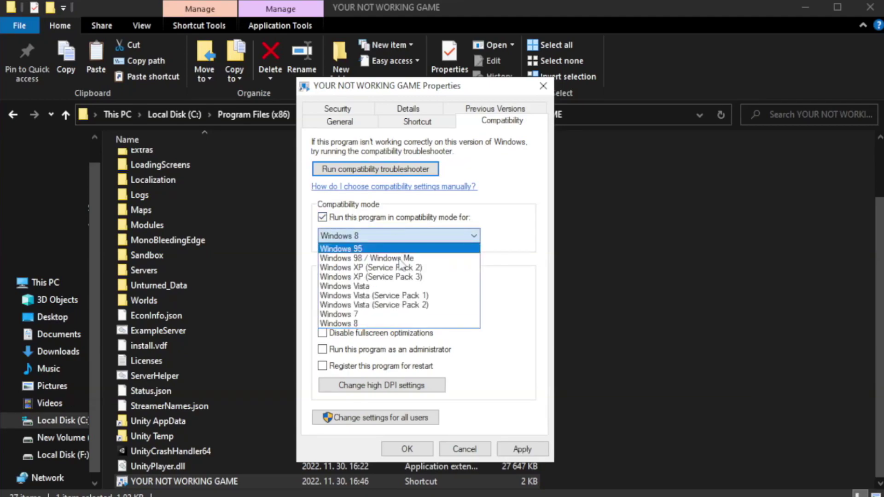
{"action": "left_click", "coordinate": [374, 324]}
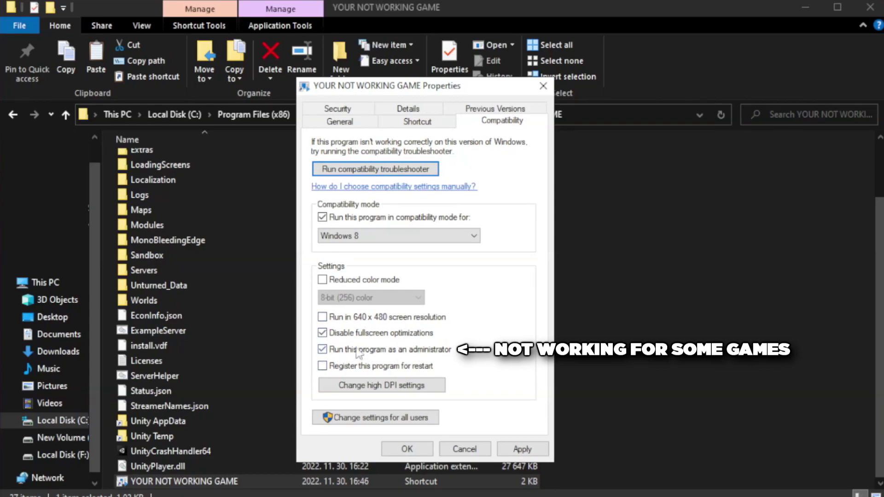
{"action": "left_click", "coordinate": [522, 449]}
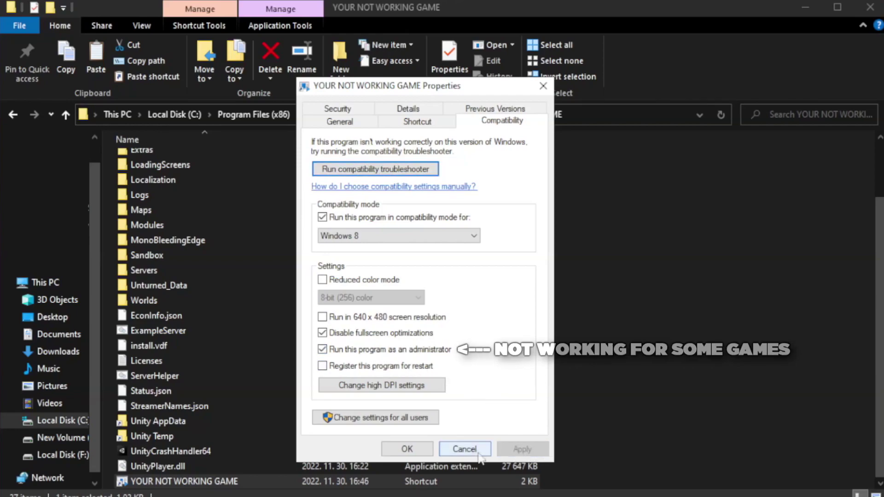
{"action": "left_click", "coordinate": [405, 450]}
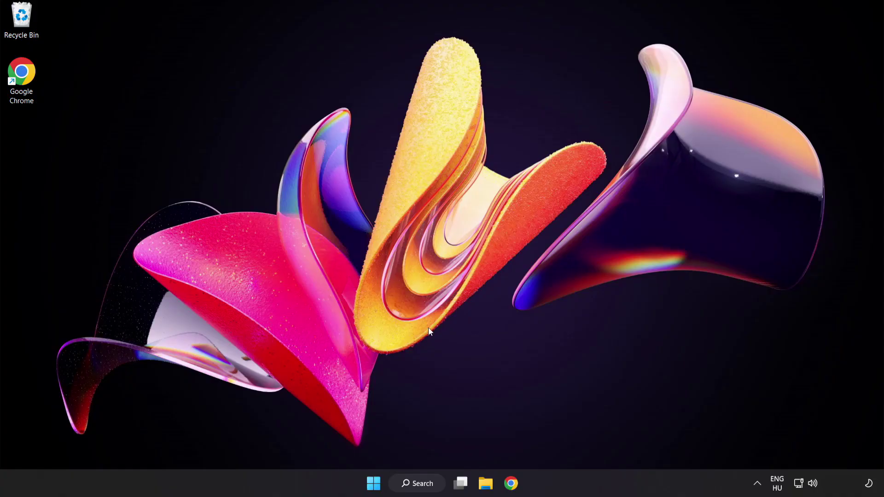
{"action": "right_click", "coordinate": [376, 486]}
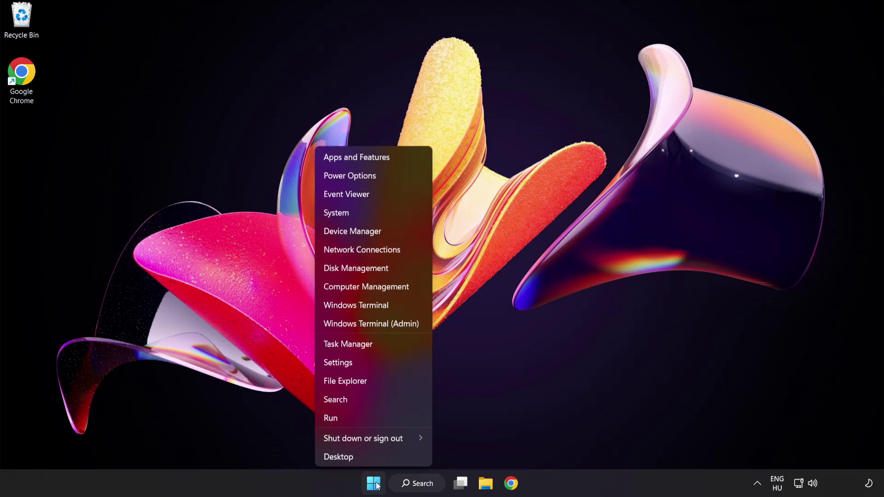
- In Task Manager Startup apps, disable Cortana, Phone Link, Terminal and Windows Security notification icon
{"action": "left_click", "coordinate": [383, 345]}
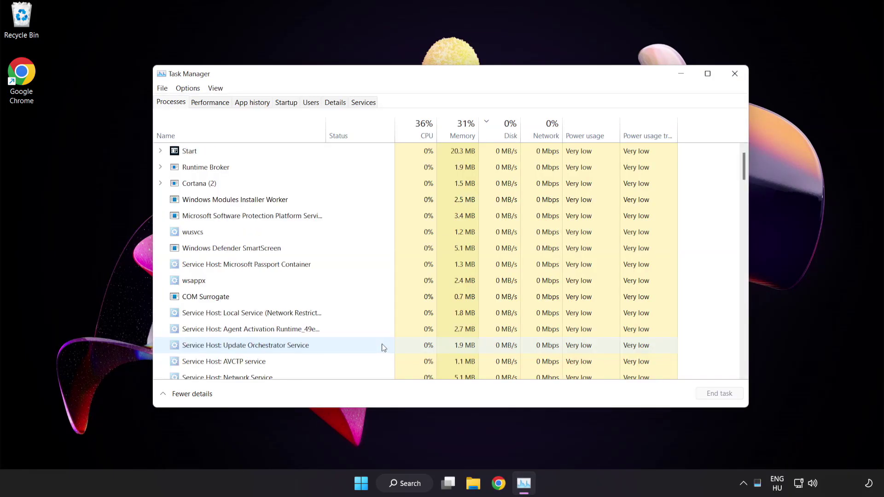
{"action": "left_click", "coordinate": [292, 104]}
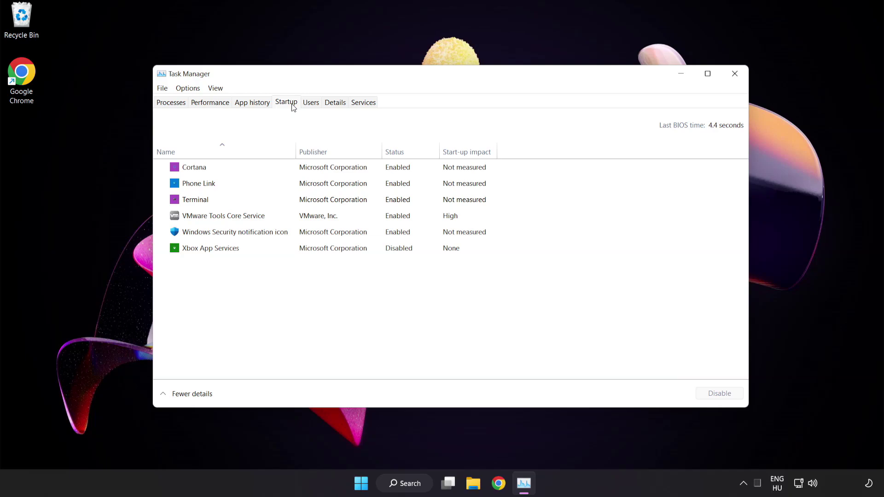
{"action": "left_click", "coordinate": [293, 170]}
{"action": "left_click", "coordinate": [720, 395]}
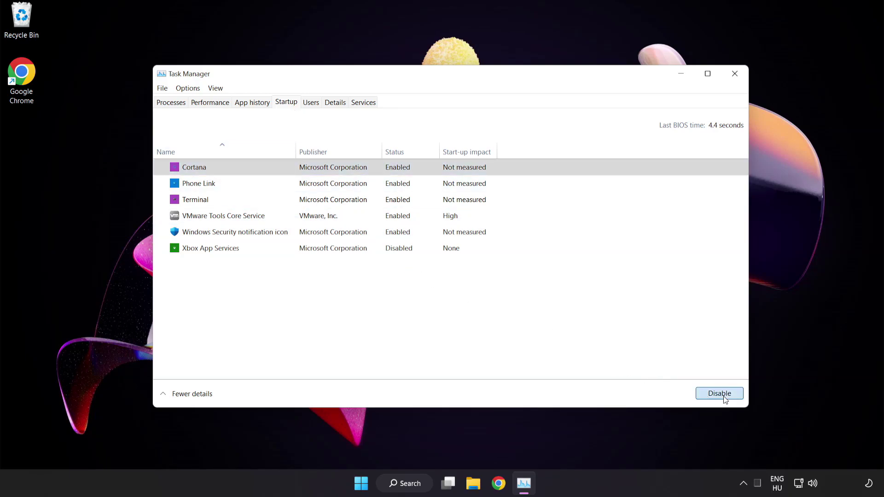
{"action": "left_click", "coordinate": [273, 184]}
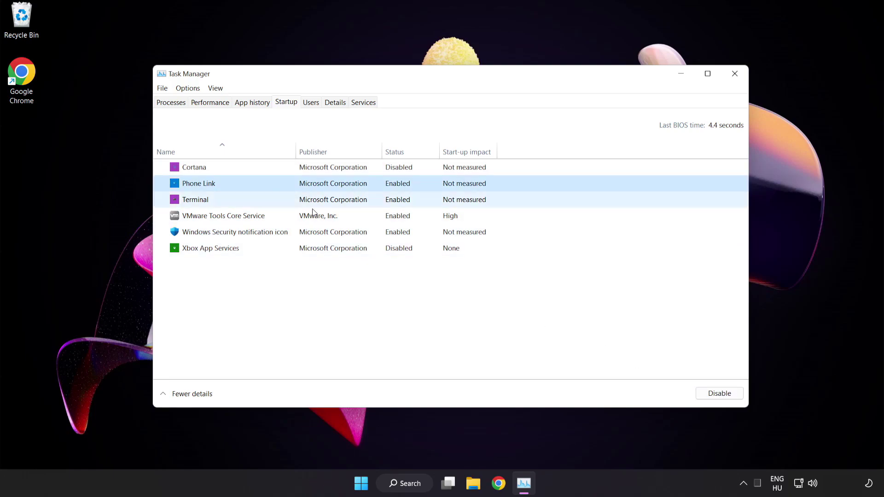
{"action": "left_click", "coordinate": [717, 400]}
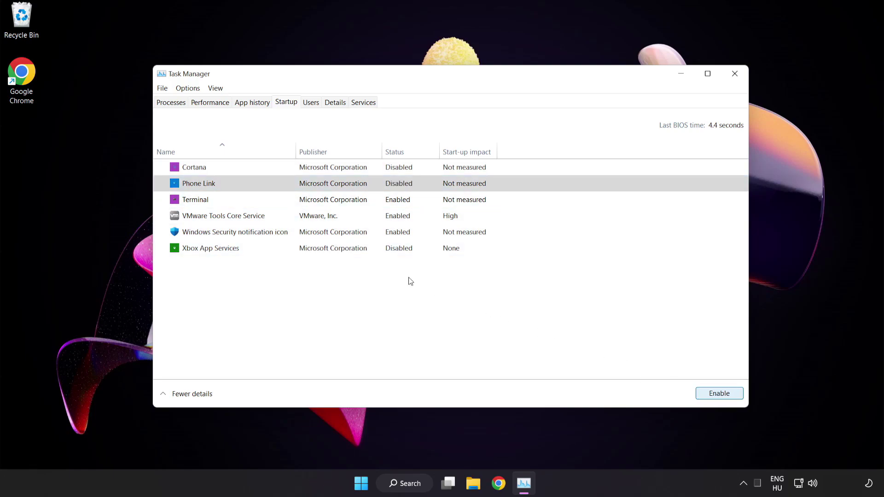
{"action": "left_click", "coordinate": [280, 200]}
{"action": "left_click", "coordinate": [708, 393]}
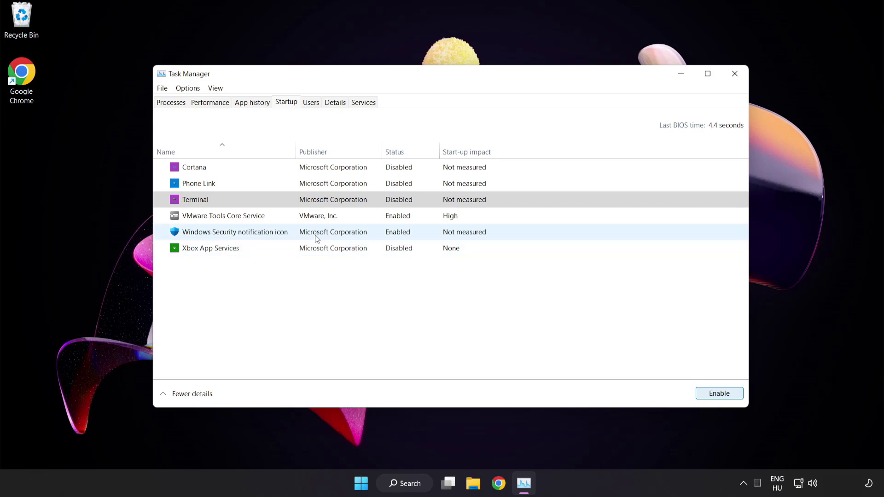
{"action": "left_click", "coordinate": [302, 231]}
{"action": "left_click", "coordinate": [712, 395]}
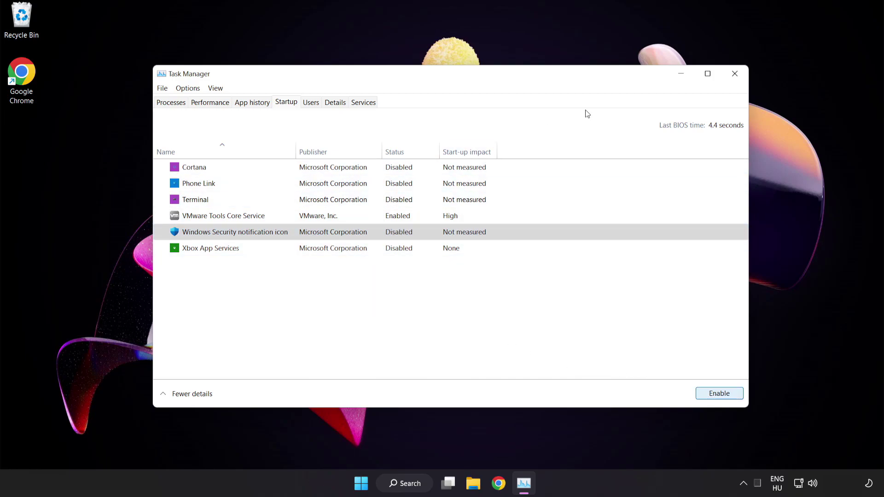
- Close Task Manager and download the DirectX End-User Runtime Web Installer (dxwebsetup (1).exe) in Chrome
{"action": "left_click", "coordinate": [736, 75]}
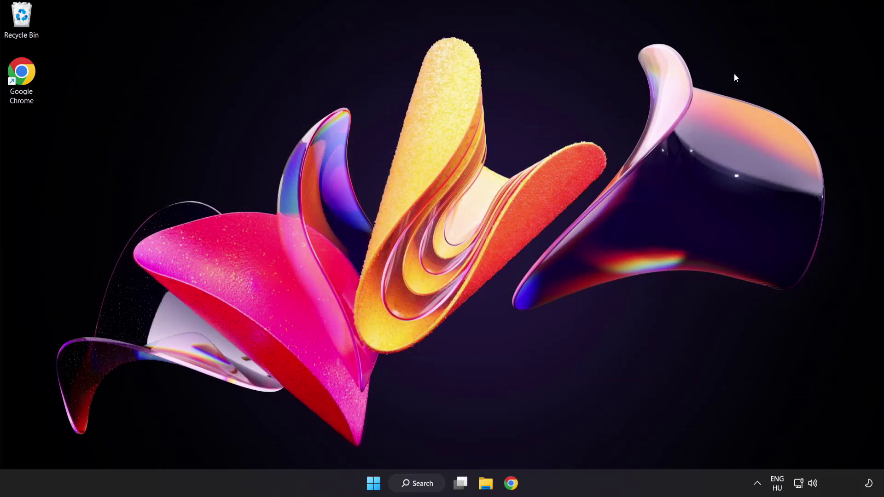
{"action": "left_click", "coordinate": [510, 484]}
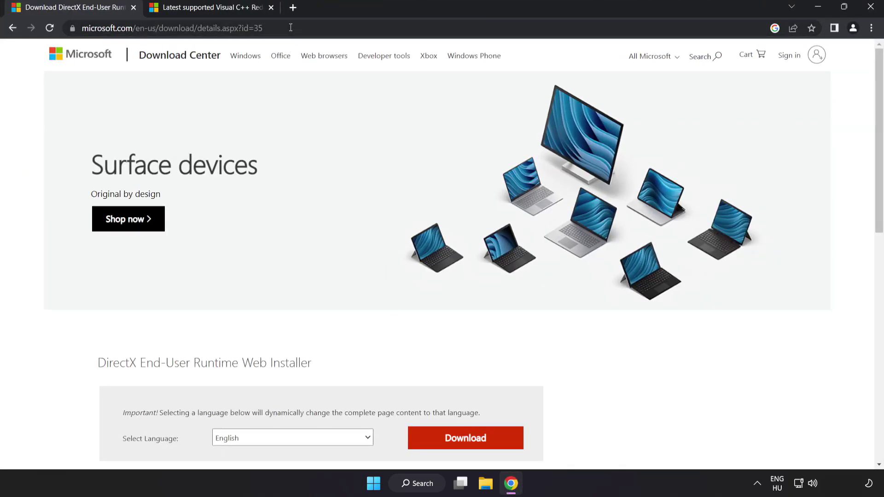
{"action": "left_click", "coordinate": [357, 23]}
{"action": "left_click", "coordinate": [356, 23]}
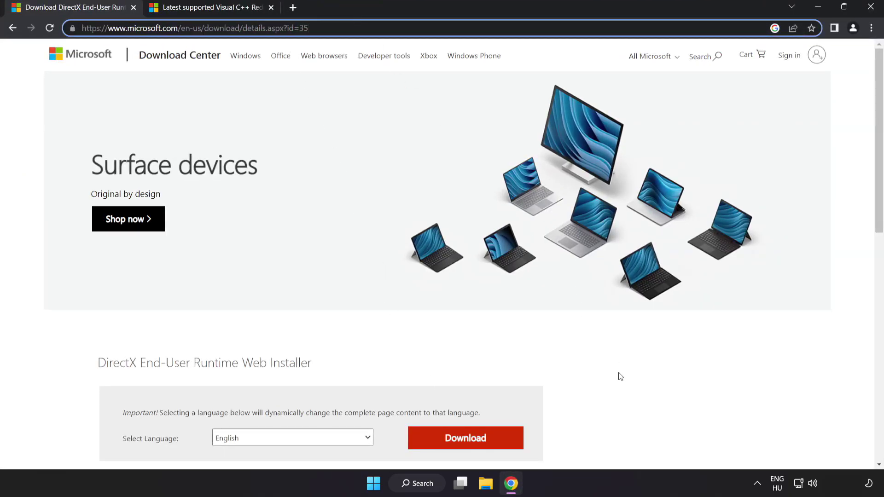
{"action": "left_click", "coordinate": [530, 318]}
{"action": "scroll", "coordinate": [503, 292], "scroll_direction": "down", "scroll_amount": 3}
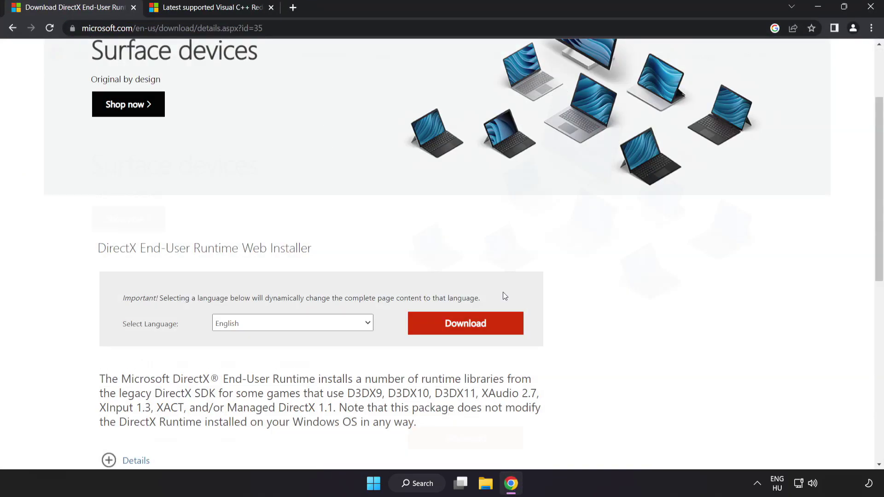
{"action": "left_click", "coordinate": [477, 332]}
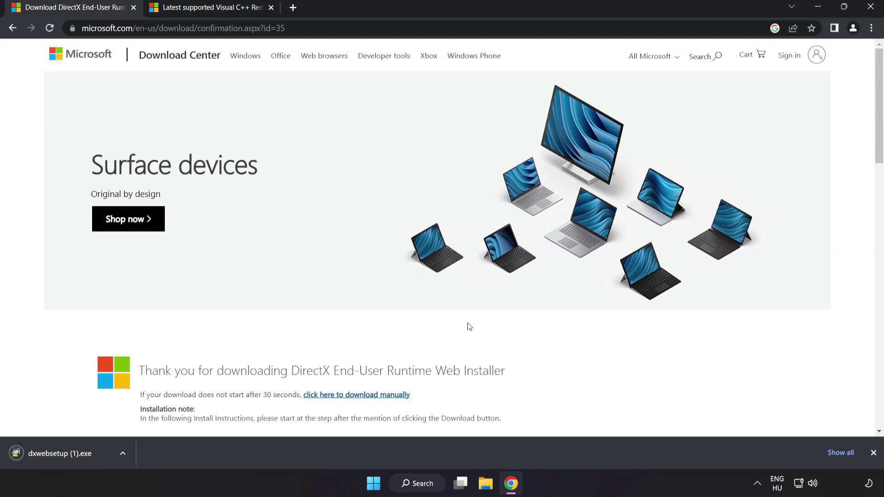
- Run dxwebsetup (1).exe, accept the license, untick the Bing Bar, and finish the DirectX install
{"action": "left_click", "coordinate": [74, 454]}
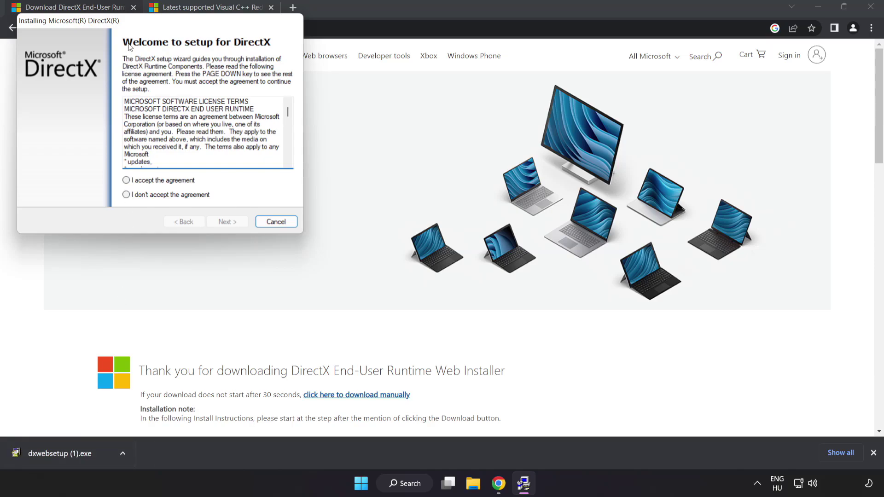
{"action": "left_click_drag", "start_coordinate": [133, 23], "coordinate": [405, 118]}
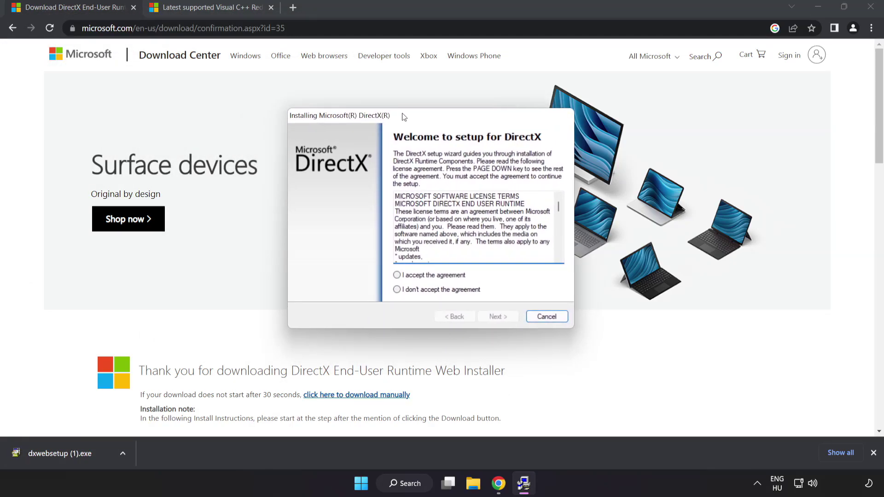
{"action": "left_click_drag", "start_coordinate": [558, 205], "coordinate": [559, 258]}
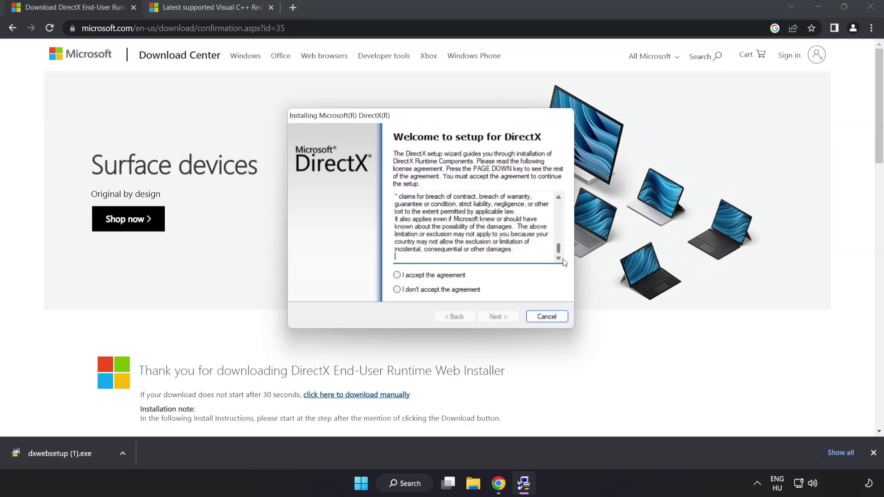
{"action": "left_click", "coordinate": [413, 278]}
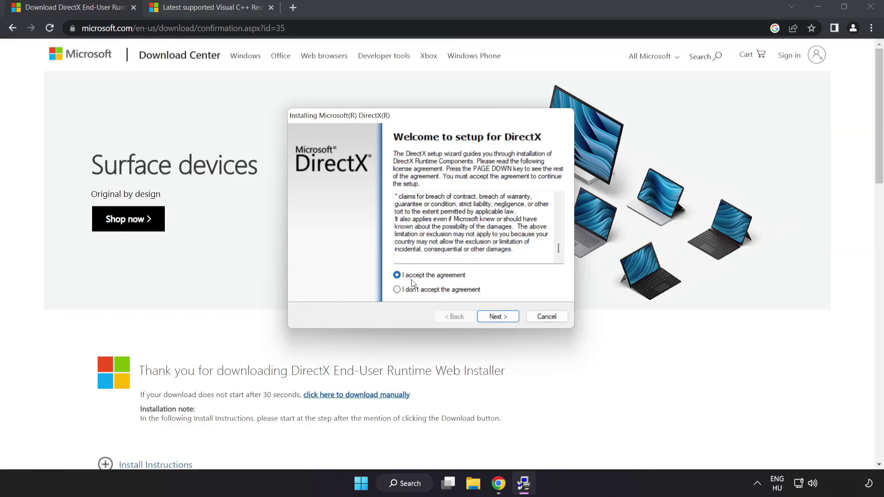
{"action": "left_click", "coordinate": [498, 319]}
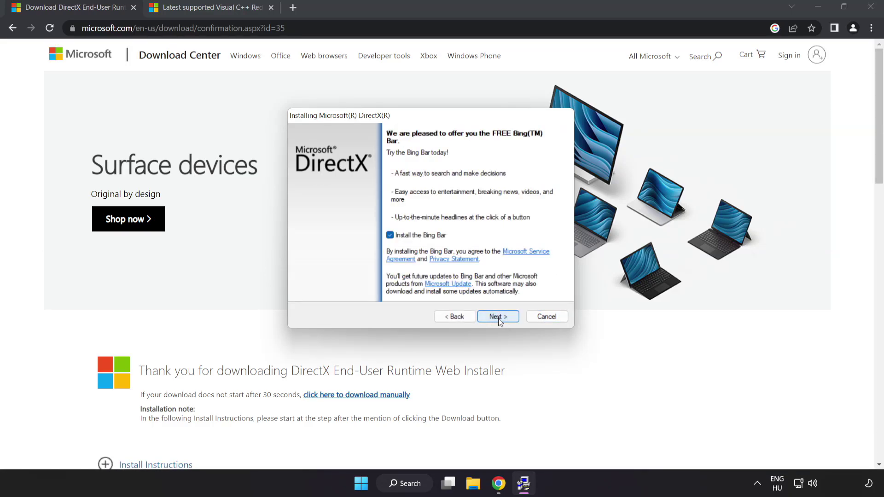
{"action": "left_click", "coordinate": [391, 235]}
{"action": "left_click", "coordinate": [500, 317]}
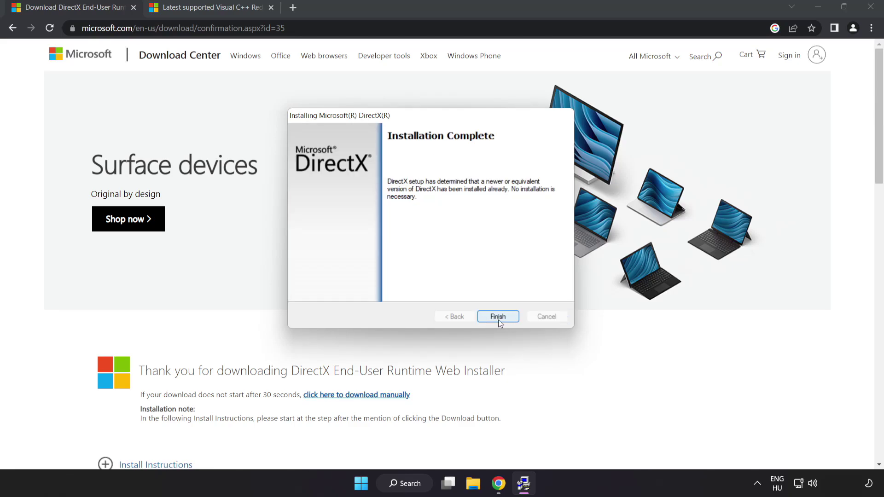
{"action": "left_click", "coordinate": [499, 318]}
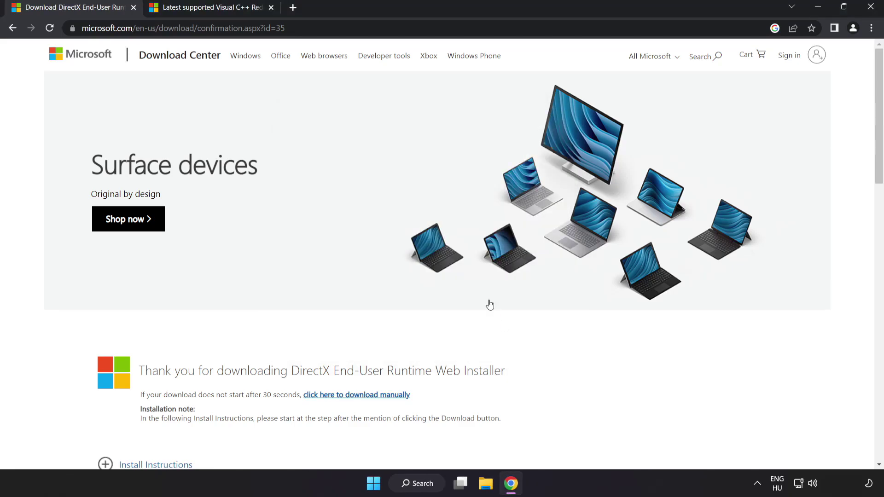
- Close the DirectX tab and download the VC_redist ARM64, x86 and x64 installers from the 2015–2022 table
{"action": "left_click", "coordinate": [134, 7]}
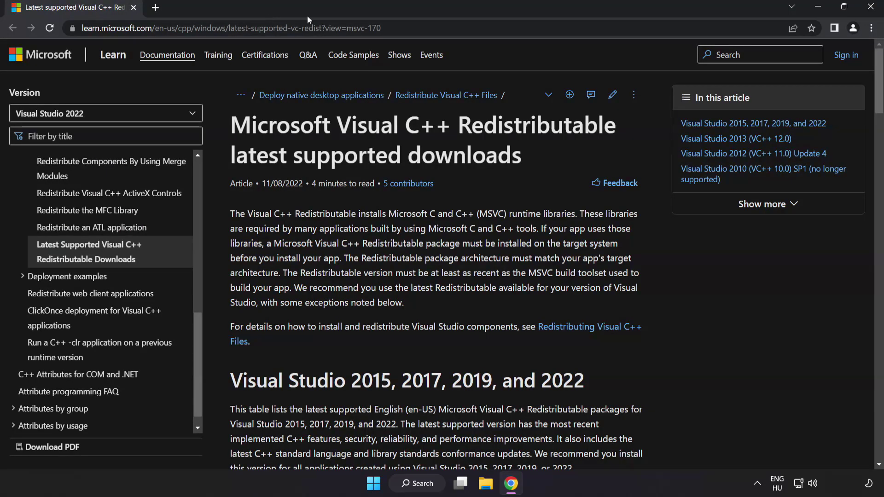
{"action": "left_click", "coordinate": [522, 30]}
{"action": "left_click", "coordinate": [522, 31]}
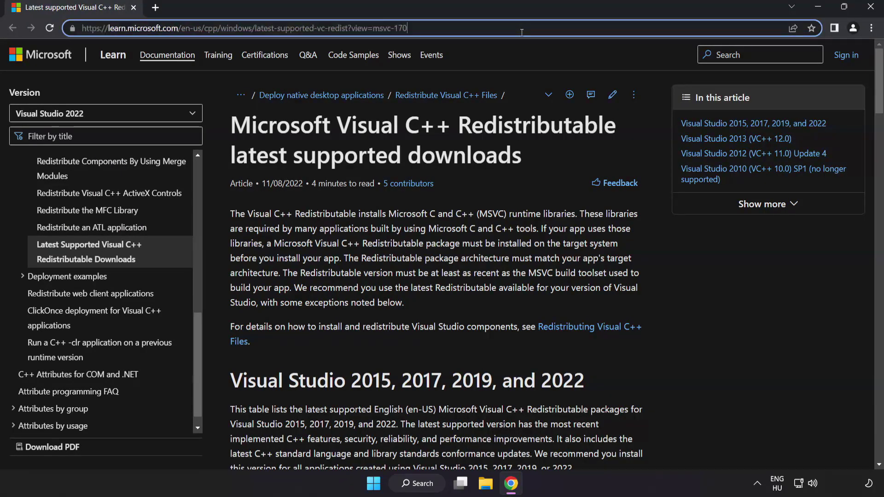
{"action": "left_click", "coordinate": [443, 137]}
{"action": "left_click_drag", "start_coordinate": [869, 87], "coordinate": [872, 129]}
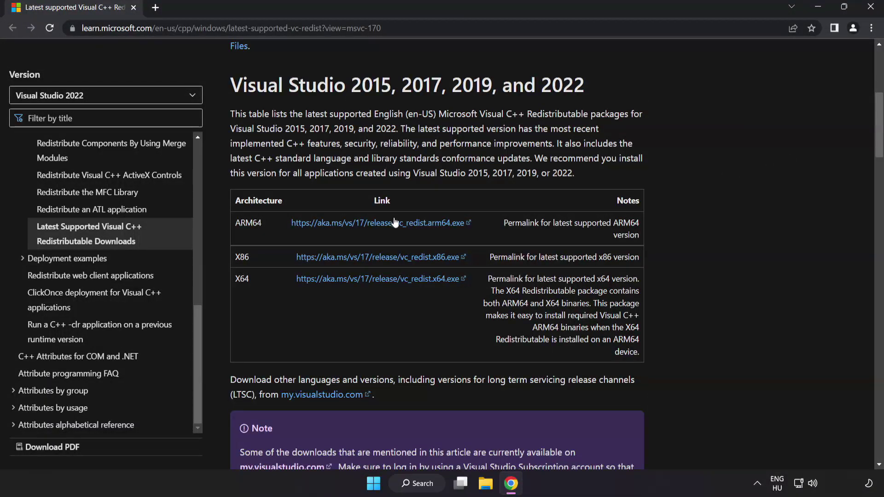
{"action": "left_click", "coordinate": [377, 224]}
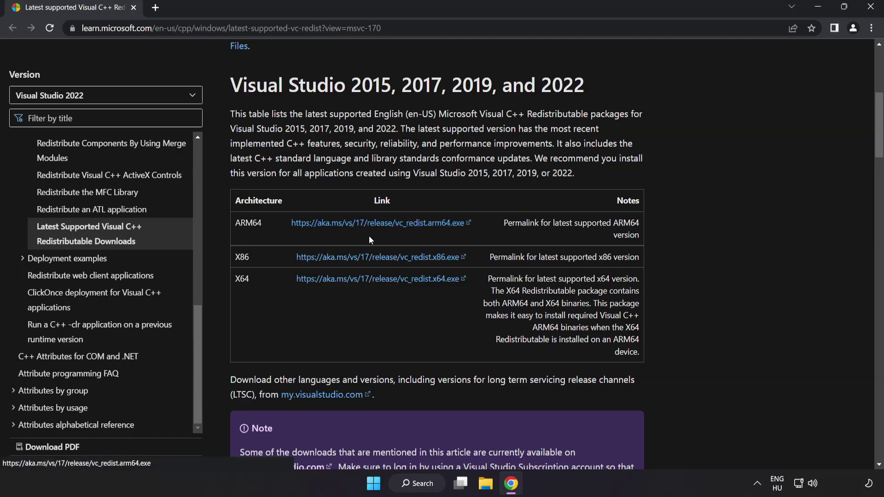
{"action": "left_click", "coordinate": [374, 266]}
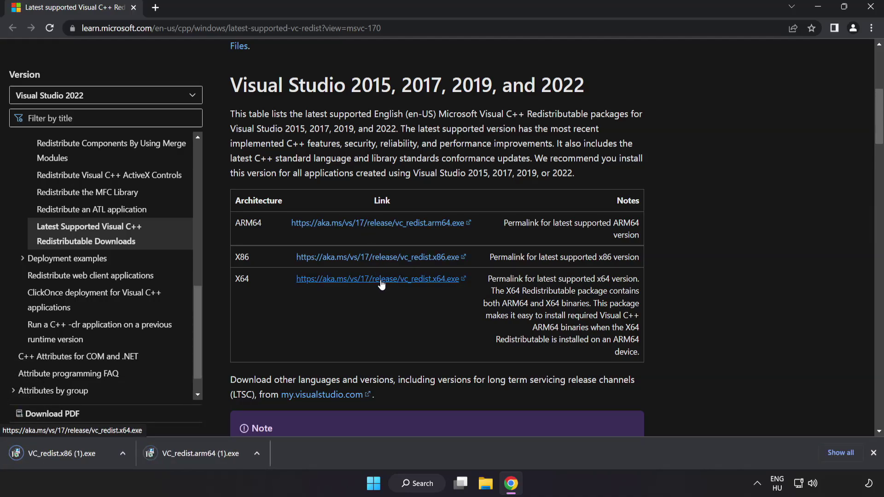
{"action": "left_click", "coordinate": [380, 281]}
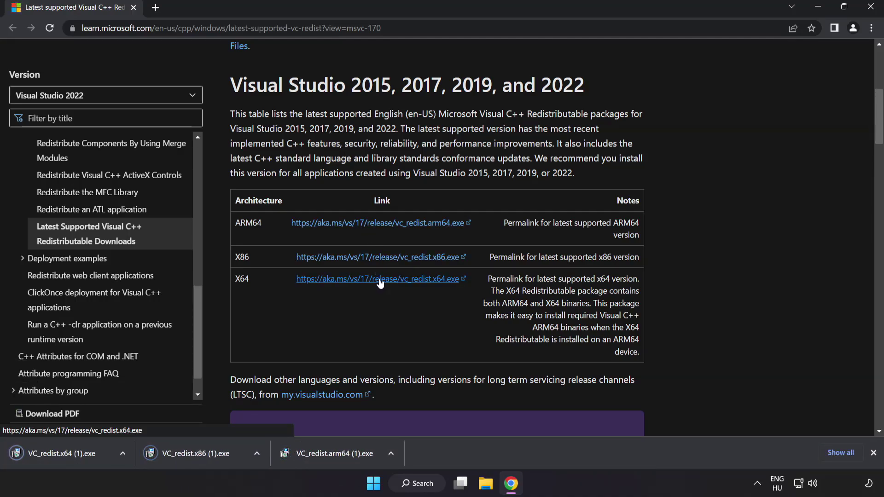
- Run VC_redist.arm64, accept the license, attempt the install, and dismiss the failed setup
{"action": "left_click", "coordinate": [333, 455]}
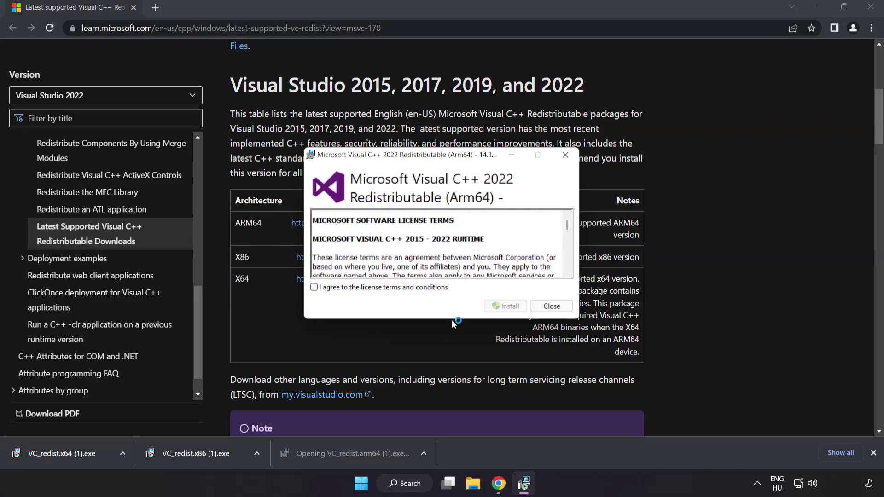
{"action": "left_click_drag", "start_coordinate": [567, 223], "coordinate": [567, 267]}
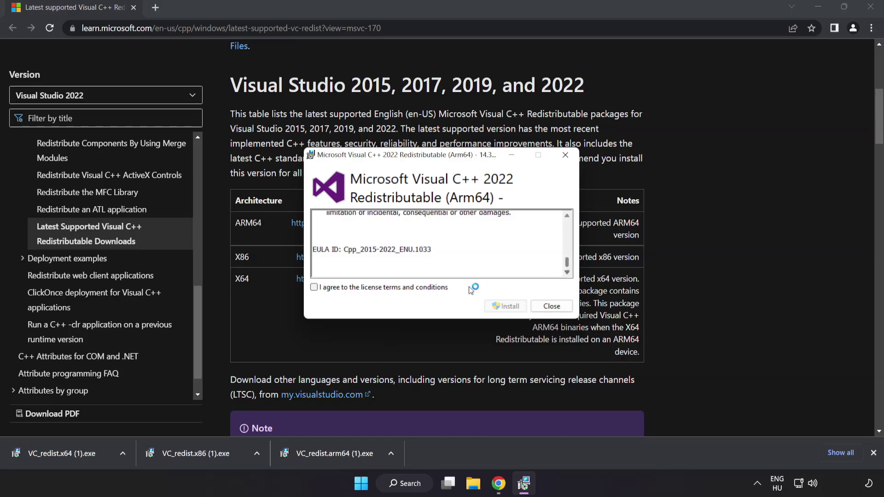
{"action": "left_click", "coordinate": [314, 287]}
{"action": "left_click", "coordinate": [505, 307]}
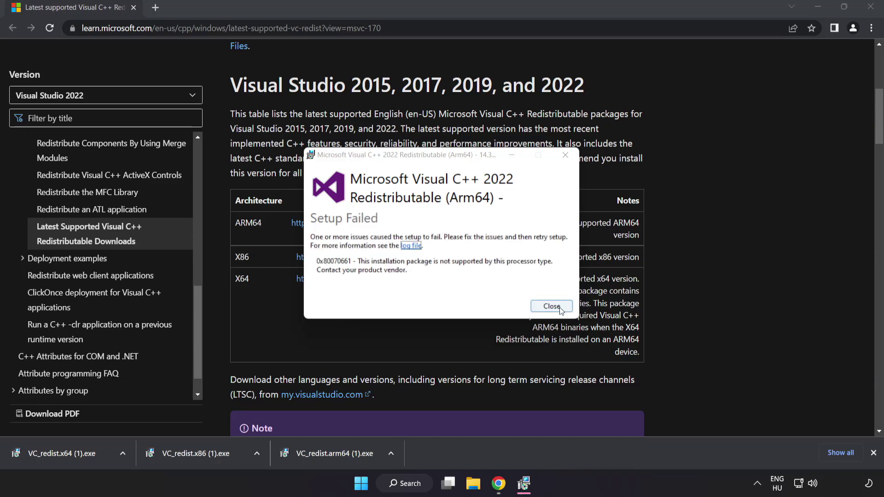
{"action": "left_click", "coordinate": [558, 307]}
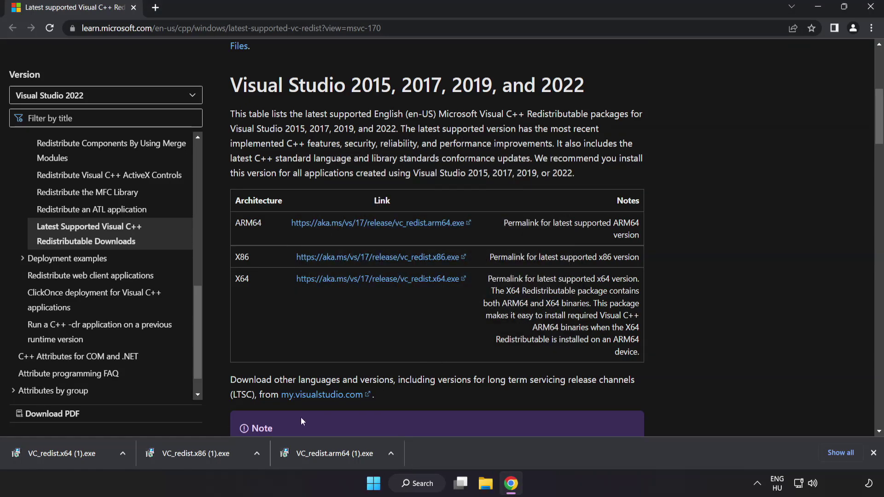
- Run the x86 installer, which succeeds, and the x64 installer, which fails, then close Chrome
{"action": "left_click", "coordinate": [200, 454]}
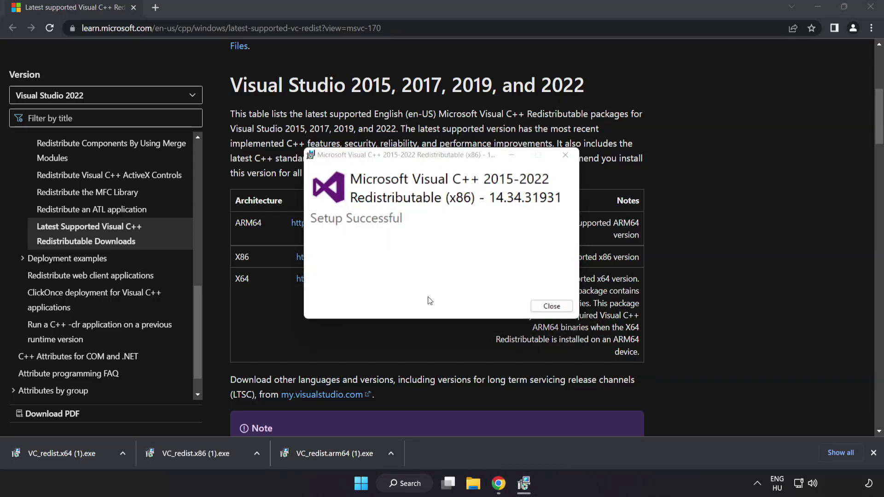
{"action": "left_click", "coordinate": [551, 307]}
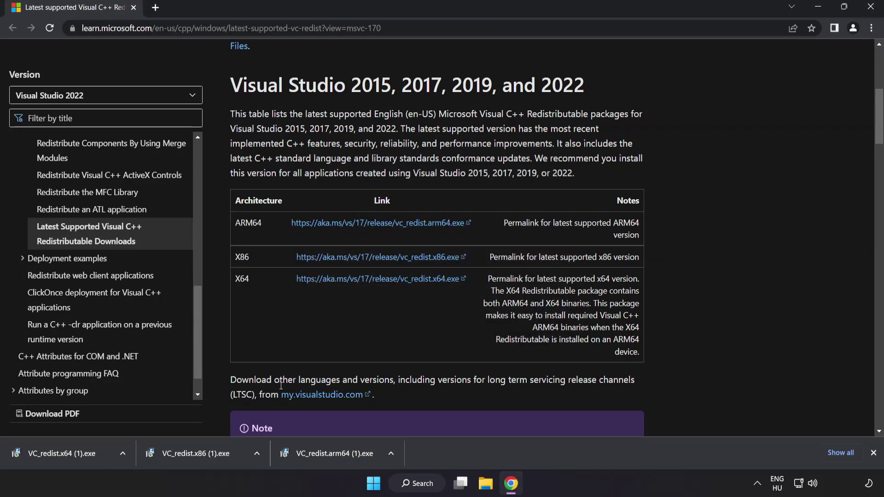
{"action": "left_click", "coordinate": [80, 453]}
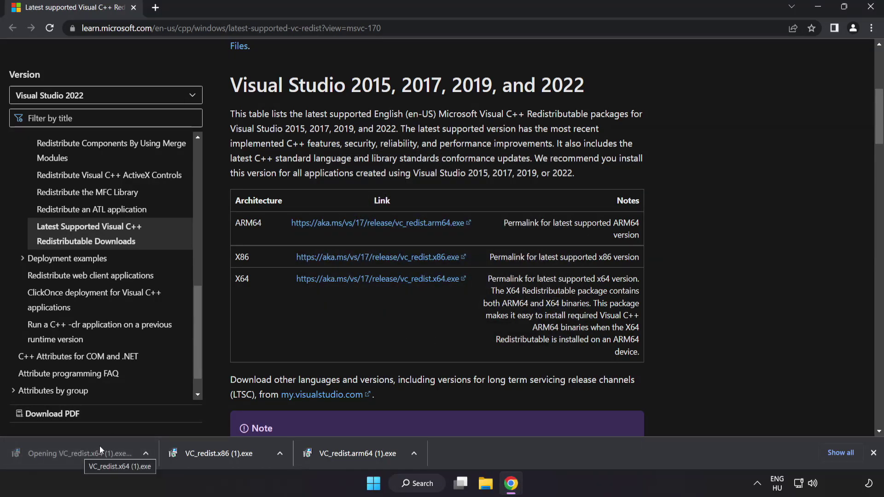
{"action": "left_click", "coordinate": [552, 306]}
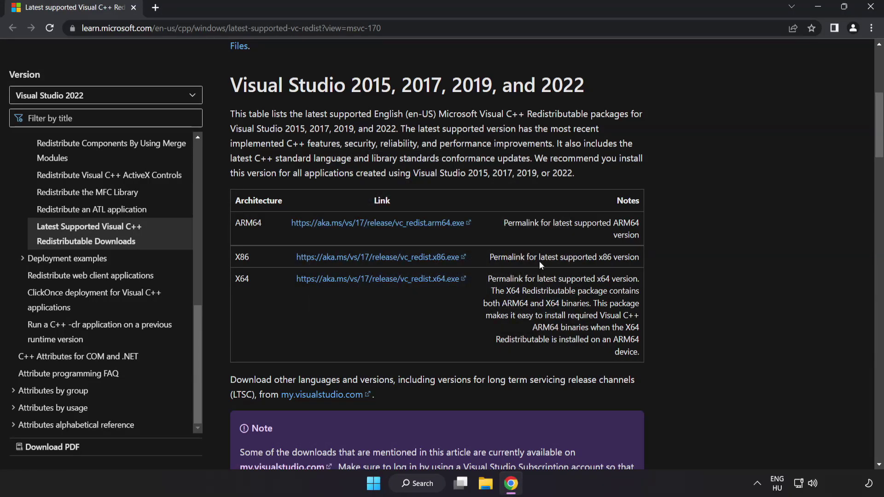
{"action": "left_click", "coordinate": [870, 11]}
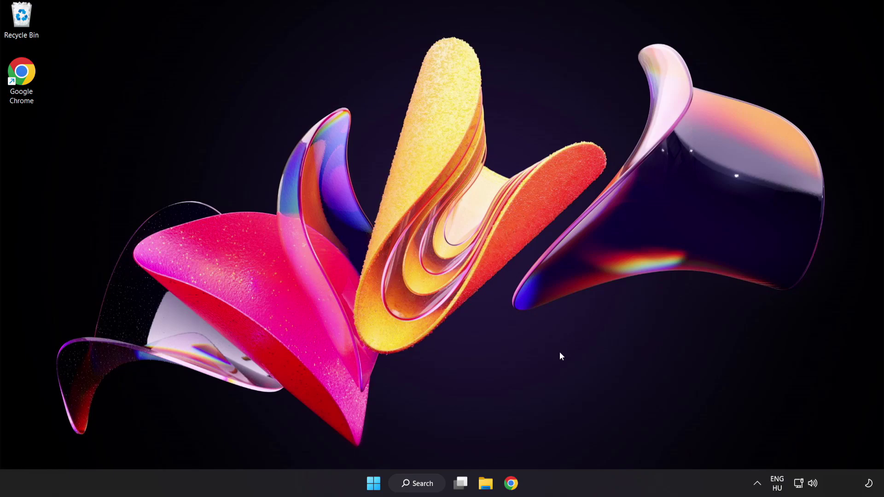
- Search for cmd and run the Command Prompt result as administrator
{"action": "left_click", "coordinate": [420, 487]}
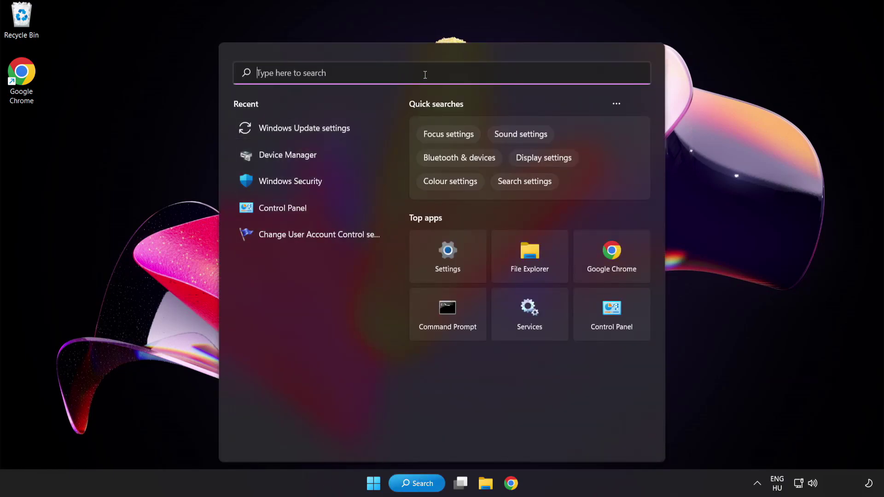
{"action": "type", "text": "cmd"}
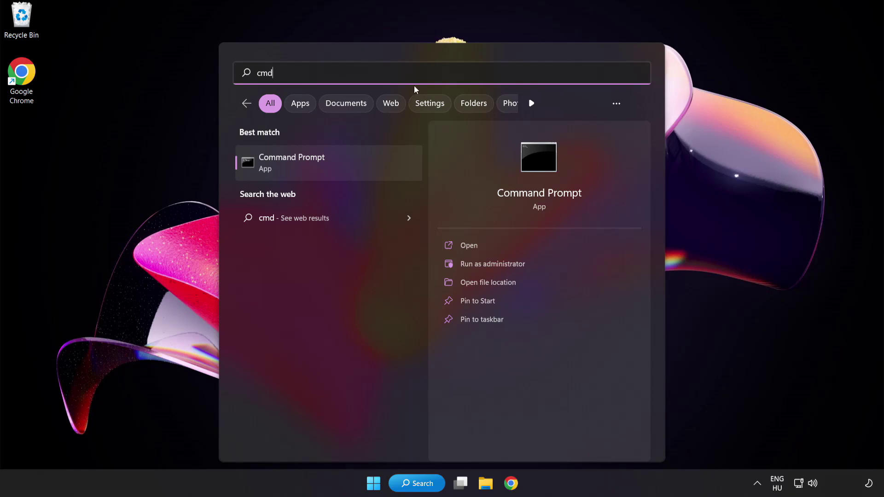
{"action": "right_click", "coordinate": [331, 169]}
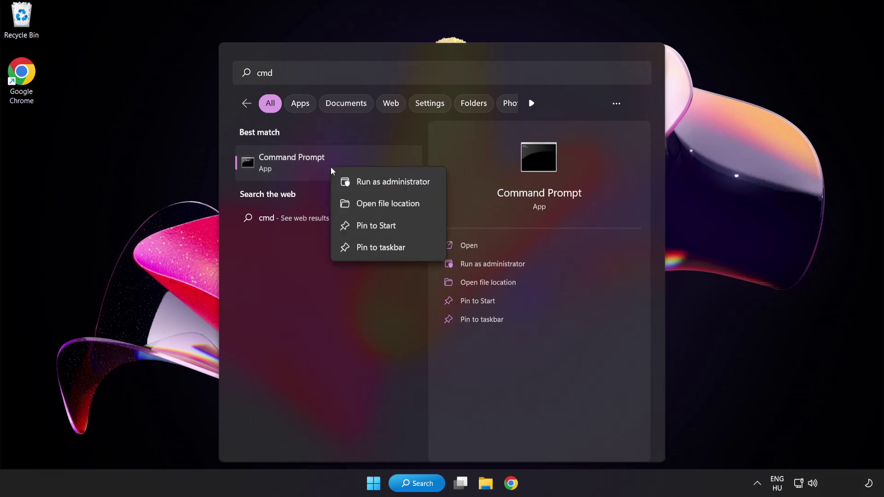
{"action": "left_click", "coordinate": [372, 184]}
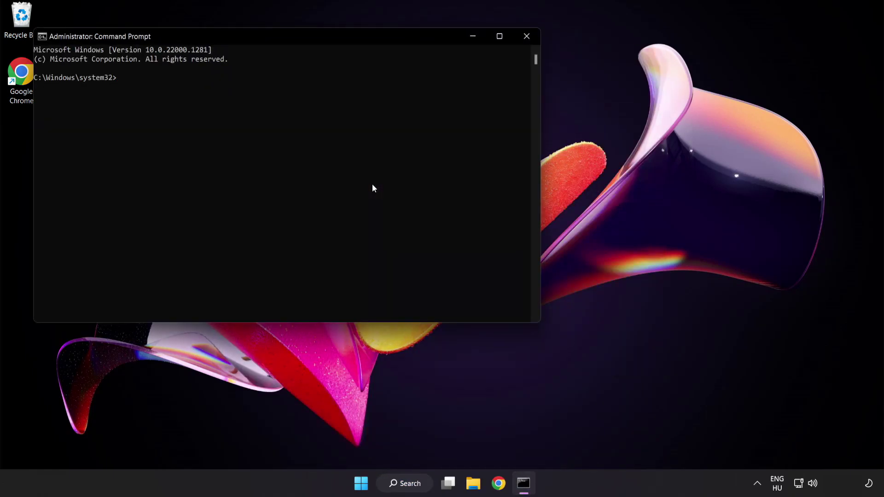
- Run sfc /scannow, which finds no integrity violations, then close the Command Prompt window
{"action": "left_click_drag", "start_coordinate": [253, 41], "coordinate": [385, 89]}
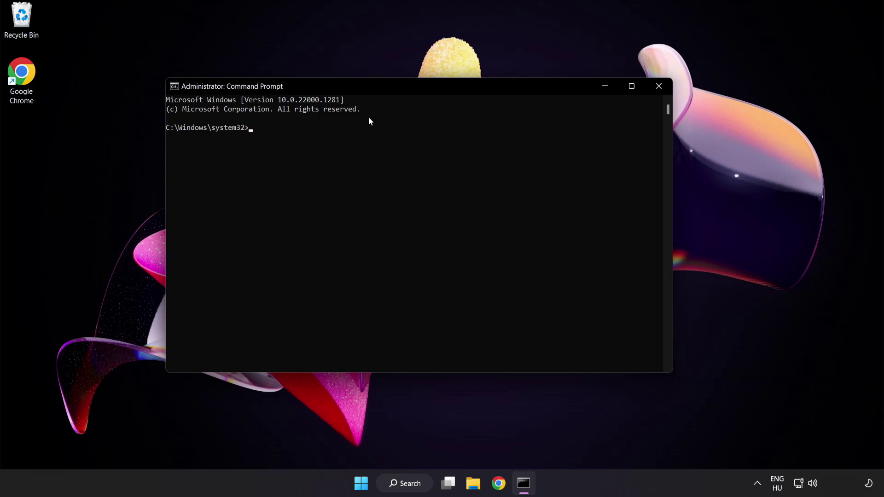
{"action": "type", "text": "sfc"}
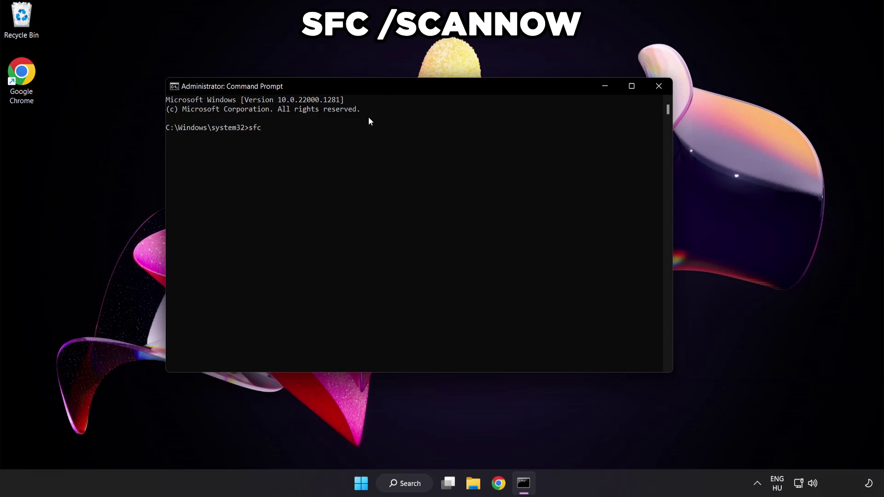
{"action": "type", "text": " /scannow"}
{"action": "key", "text": "Return"}
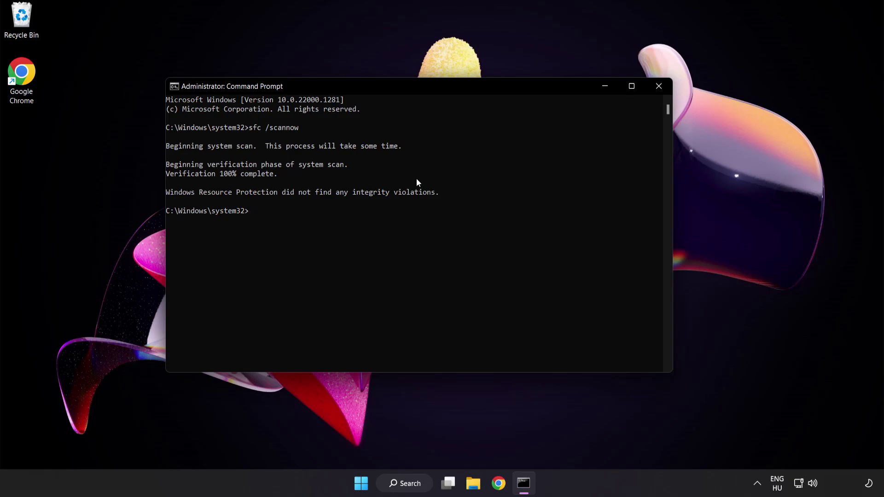
{"action": "left_click", "coordinate": [659, 88]}
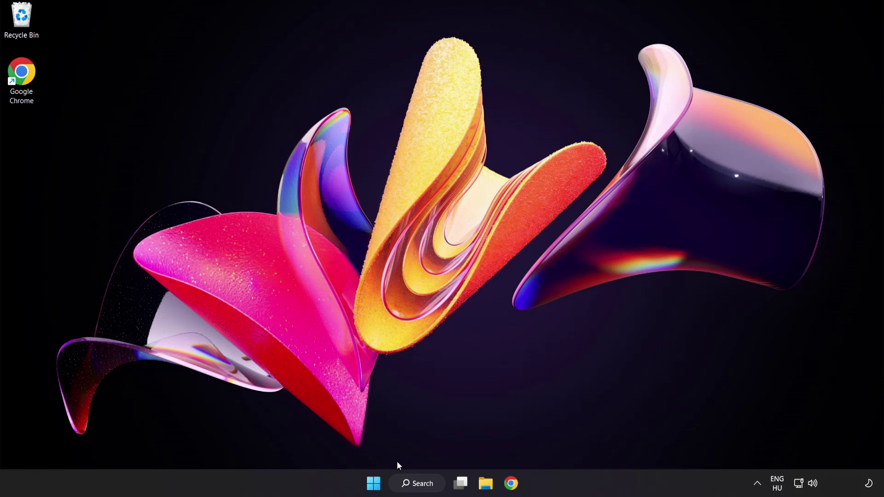
- Show the Start menu's power options with Sleep and Shut down
{"action": "left_click", "coordinate": [374, 483]}
{"action": "left_click", "coordinate": [586, 444]}
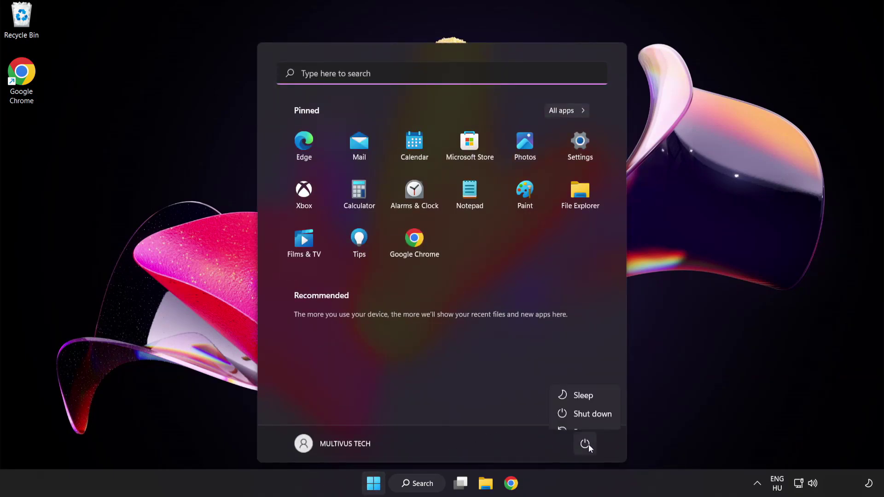